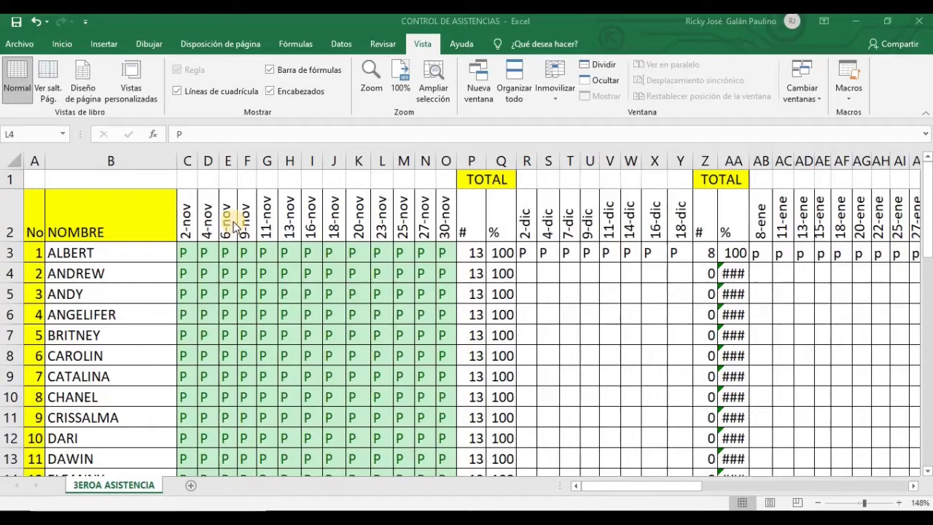
Review ALBERT's name, student number, the date headers and the attendance count formulas
left_click(124, 253)
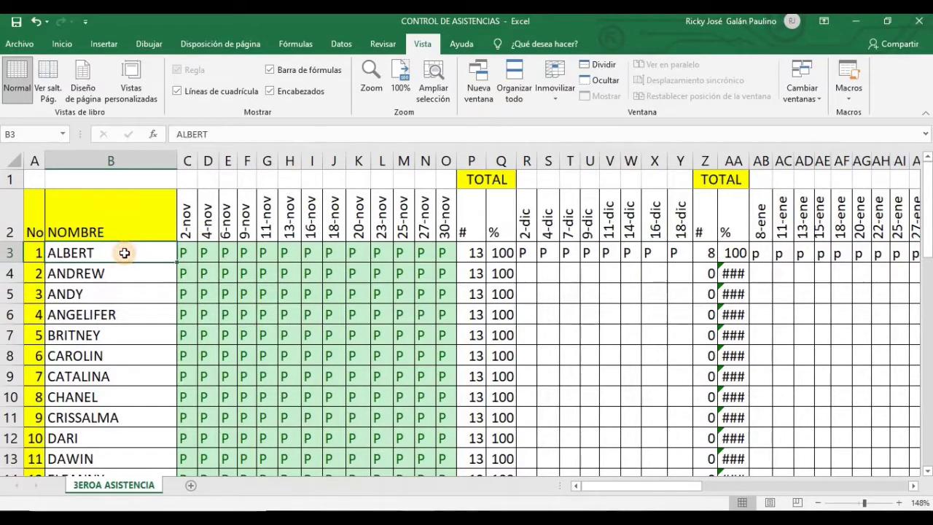
left_click(37, 251)
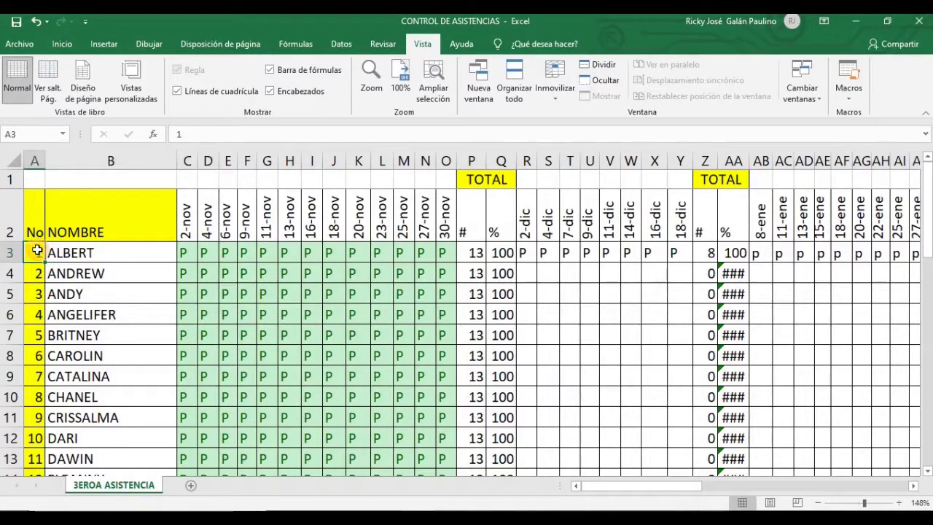
left_click(189, 234)
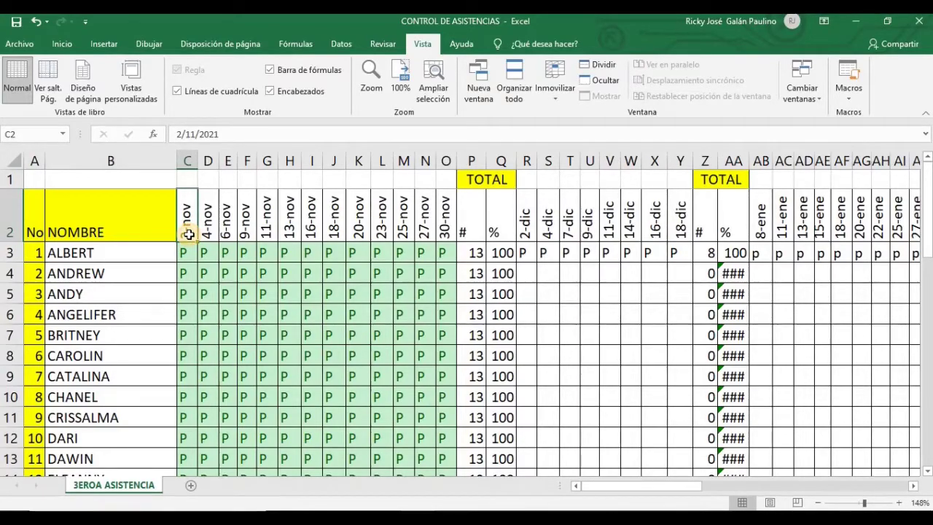
key("Right")
key("Right")
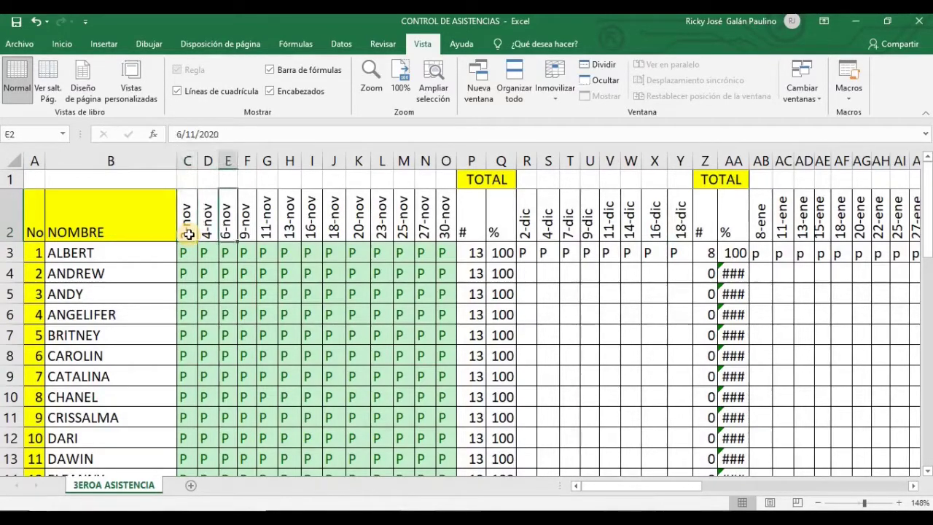
key("Right")
key("Right")
key("Right")
key("Right")
key("Right")
key("Right")
key("Right")
key("Right")
key("Right")
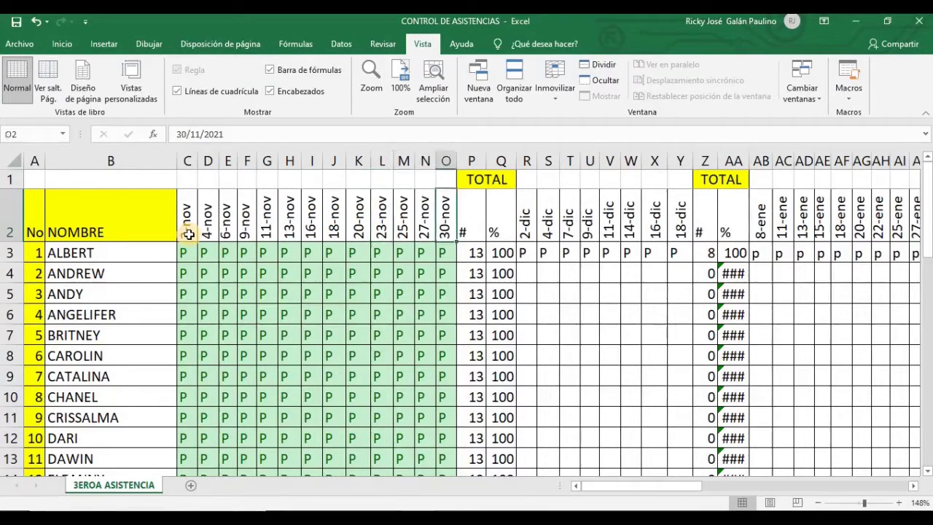
key("Right")
key("Right")
key("Down")
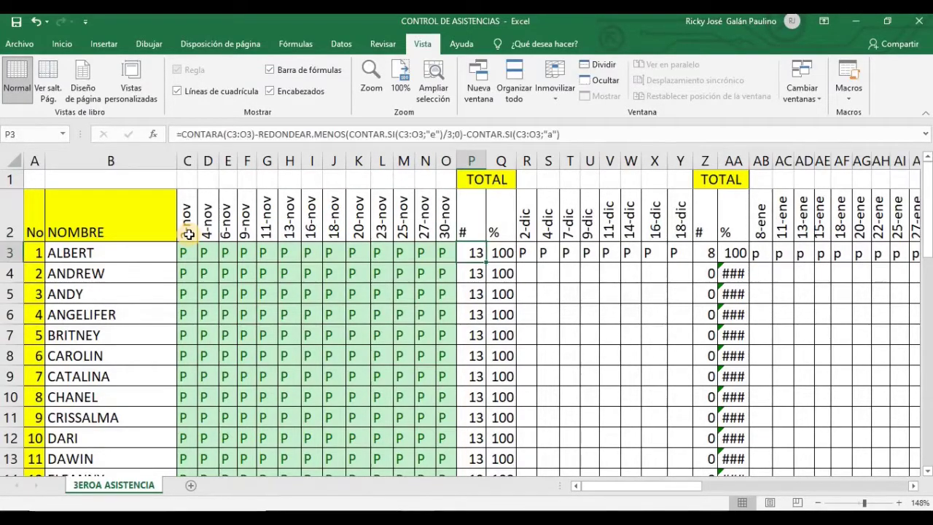
key("Down")
key("Down")
key("Right")
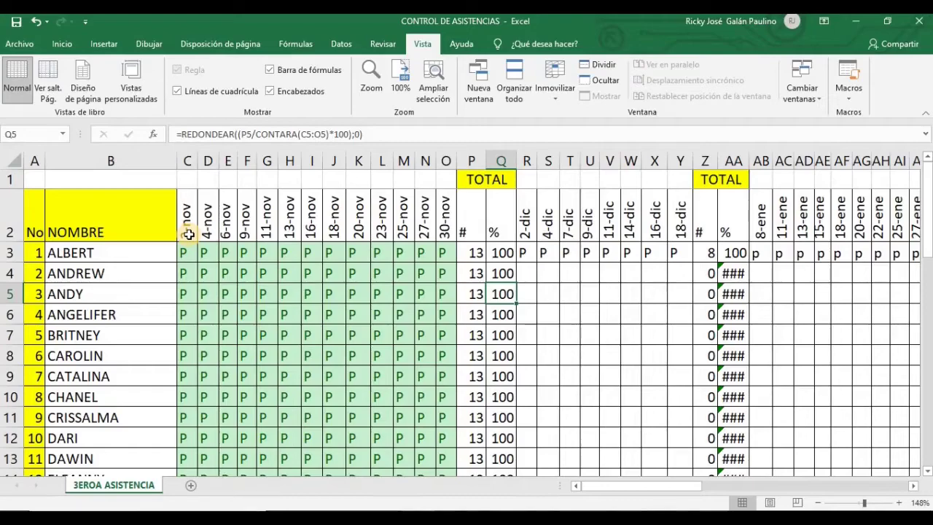
Check the 4-nov entries and ALBERT's November row up to his percentage formula
left_click(214, 259)
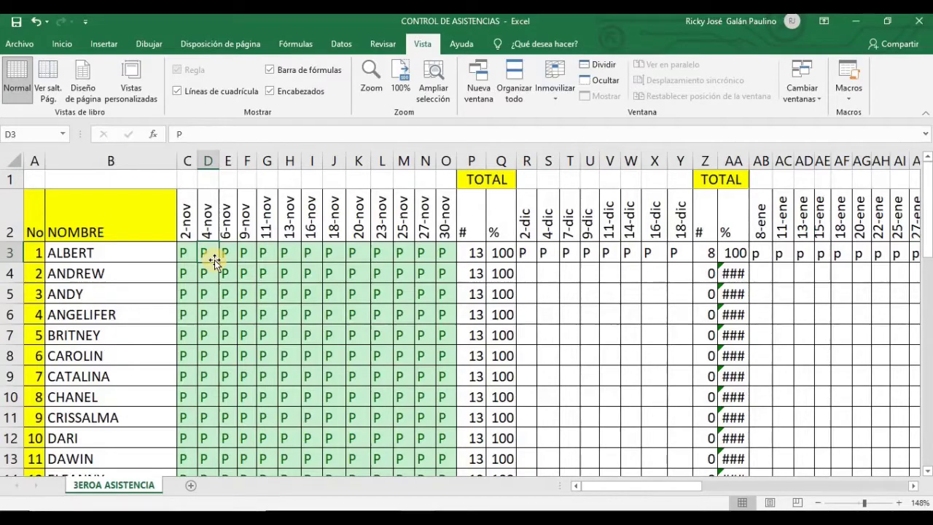
key("Down")
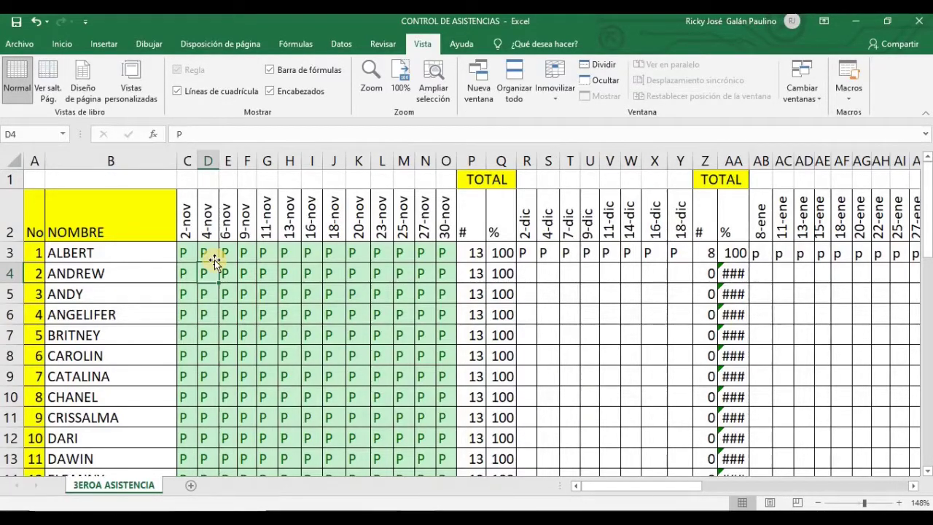
left_click(212, 258)
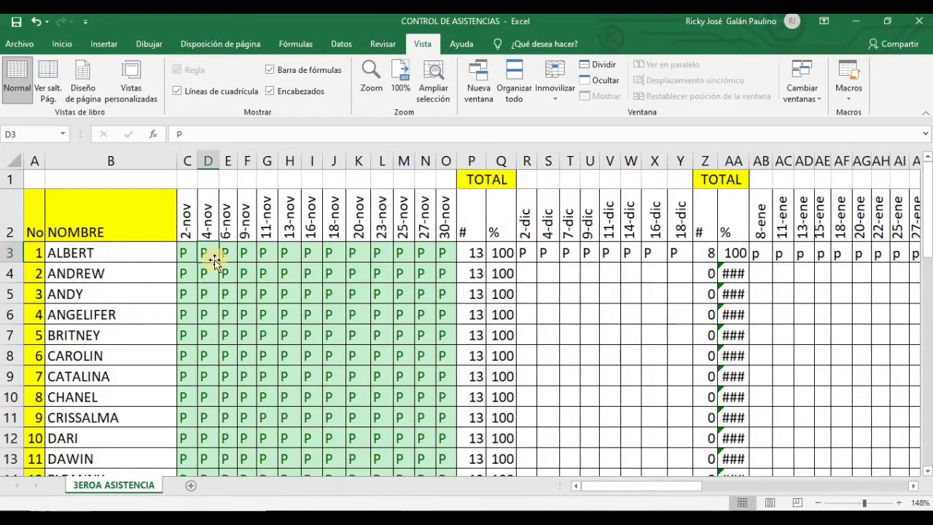
key("Right")
key("Right")
key("Right")
key("Right")
key("Right")
key("Right")
key("Right")
key("Right")
key("Right")
key("Right")
key("Right")
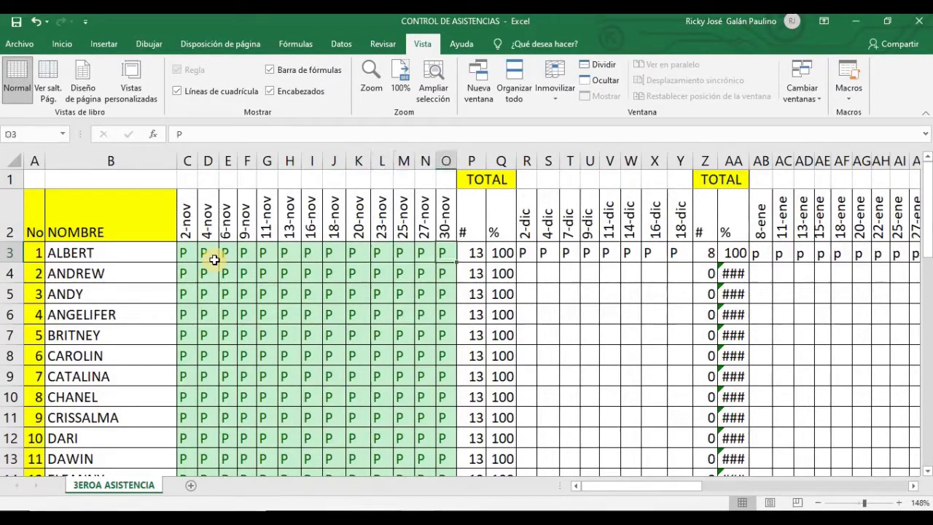
key("Right")
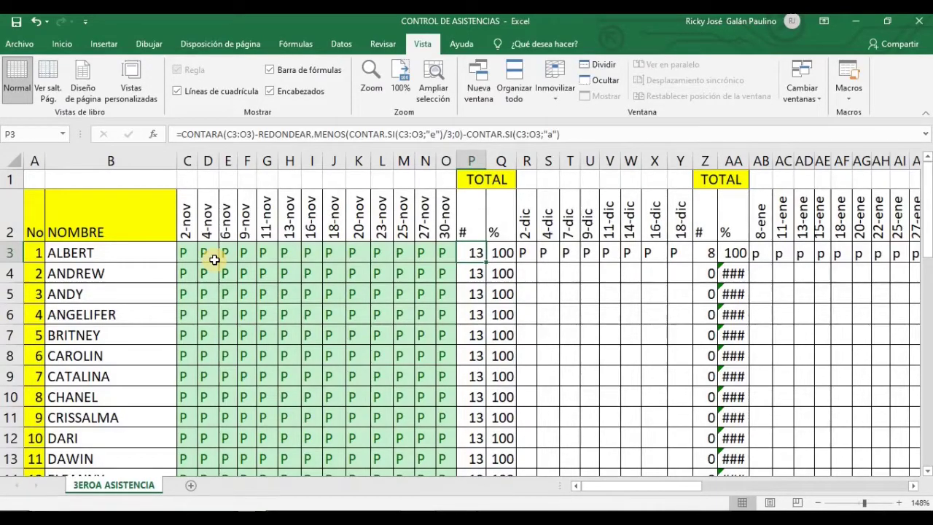
key("Right")
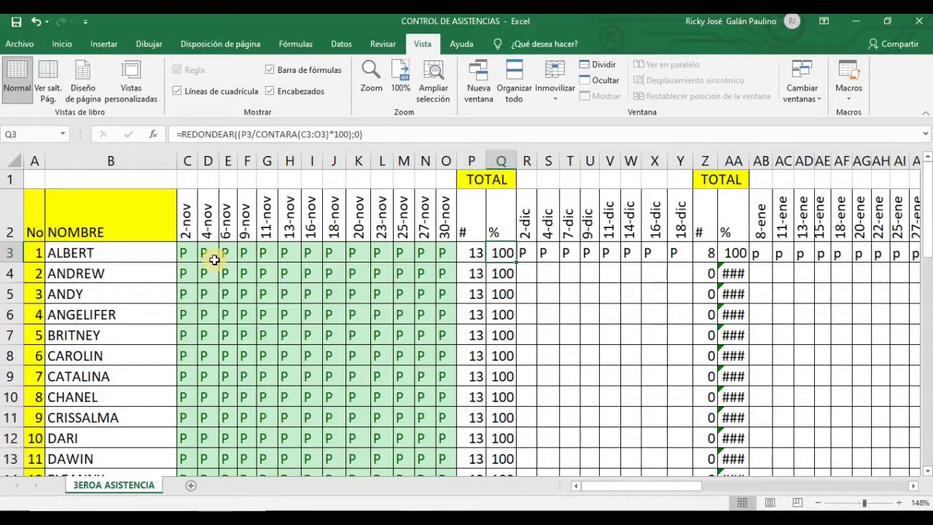
key("Left")
key("Left")
key("Left")
key("Left")
key("Left")
key("Left")
key("Left")
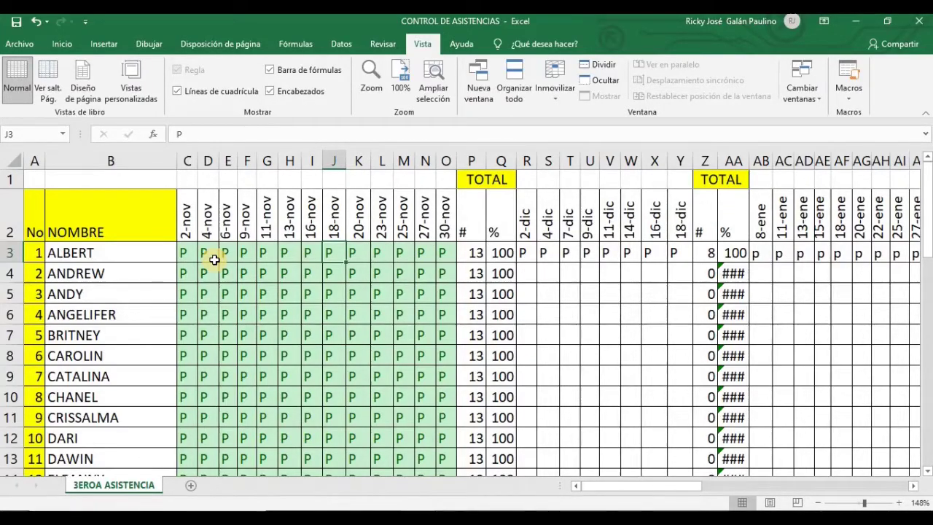
Enter E for ALBERT on 13-nov, 16-nov and 18-nov
key("Left")
key("Left")
type("E")
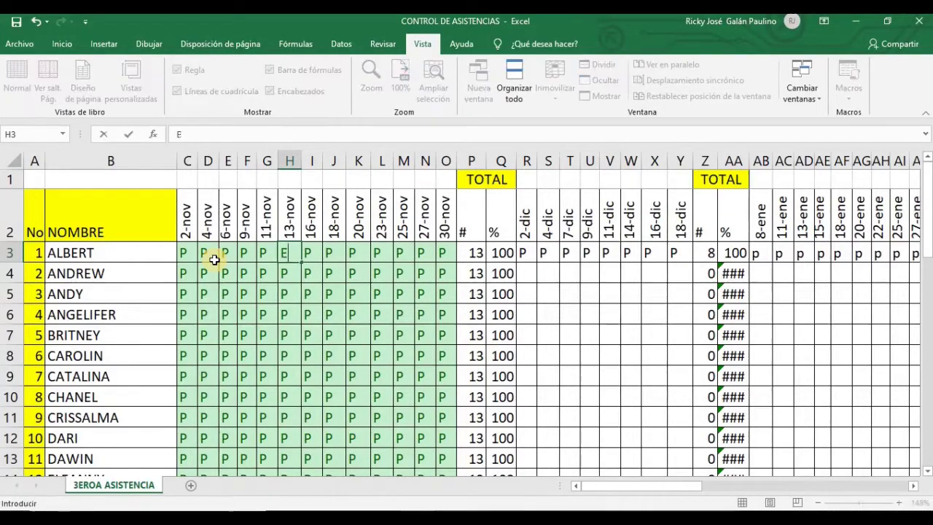
key("Right")
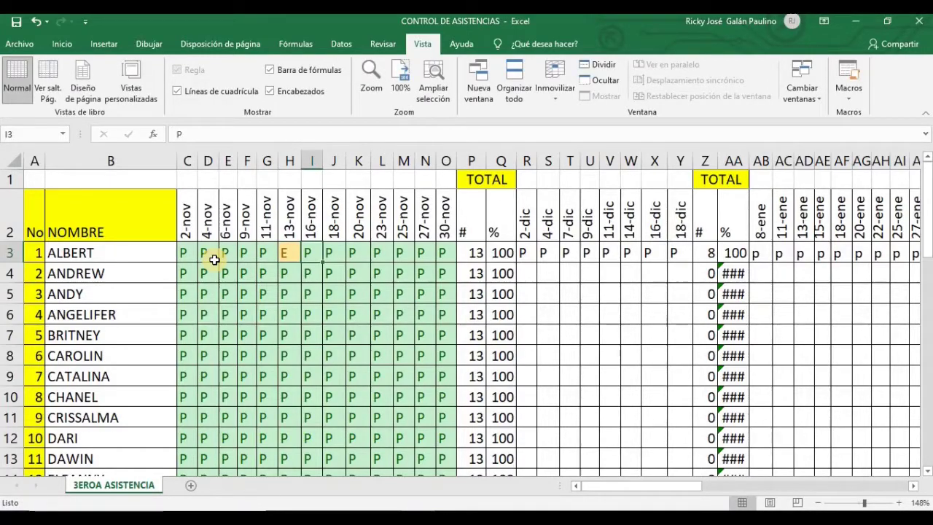
type("E")
key("Right")
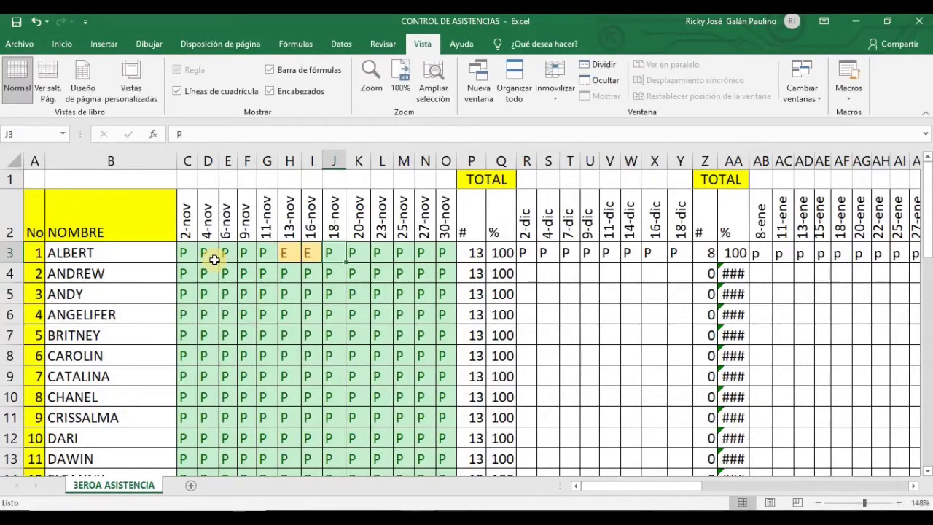
type("E")
key("Return")
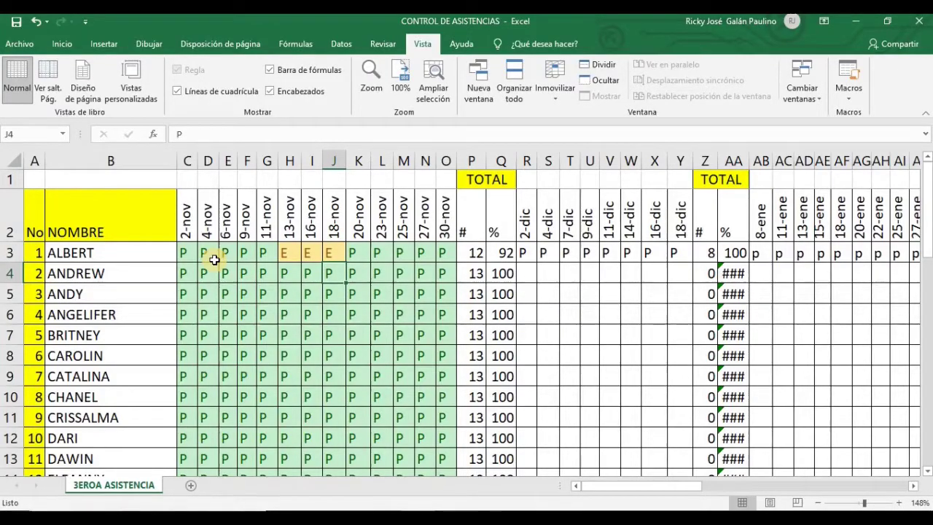
Verify ALBERT's updated November totals of 12 and 92%
key("Up")
key("Right")
key("Right")
key("Right")
key("Right")
key("Right")
key("Right")
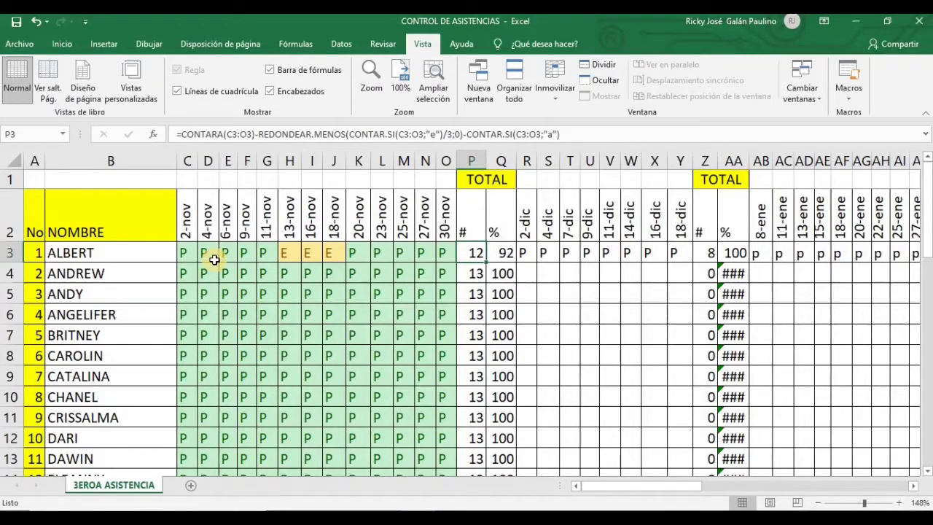
key("Left")
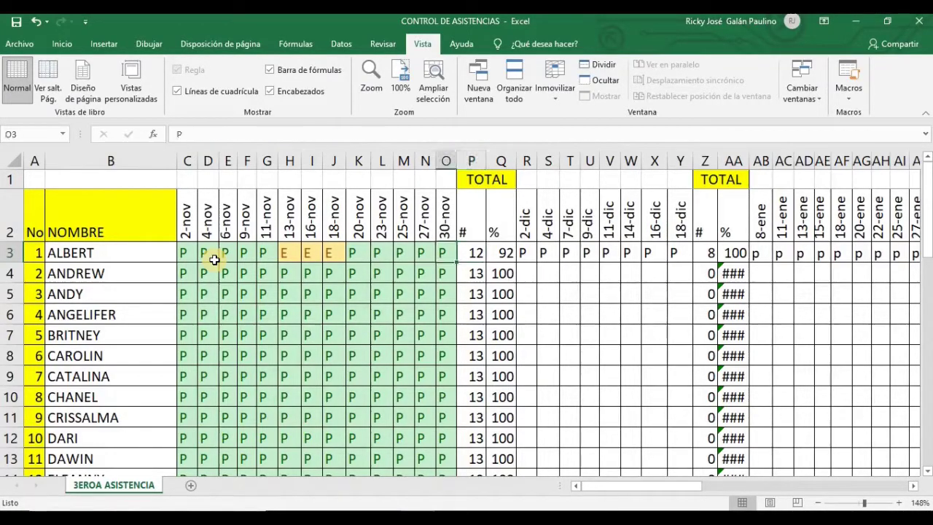
key("Left")
key("Left")
key("Left")
key("Left")
key("Left")
key("Left")
key("Left")
key("Left")
key("Left")
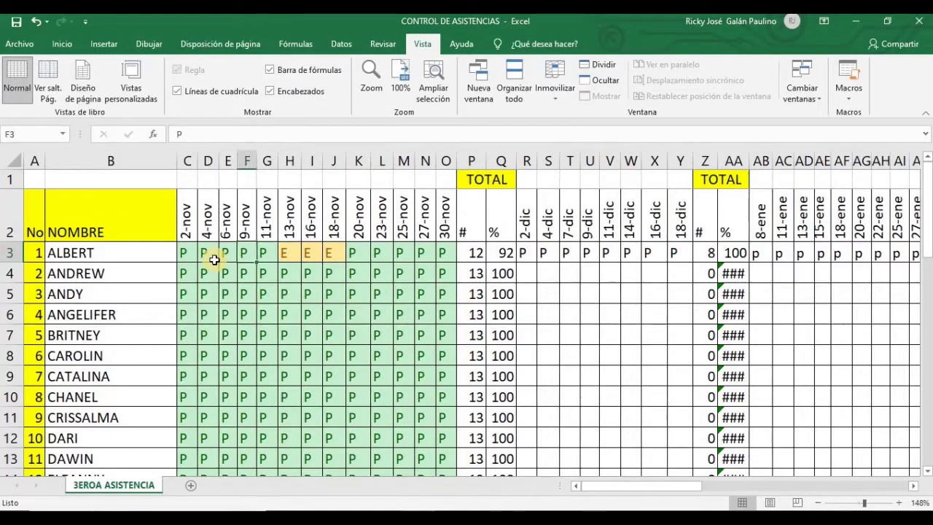
key("Left")
key("Left")
key("Left")
Enter A on 2-nov and E on 23-, 25- and 27-nov for ALBERT
type("A")
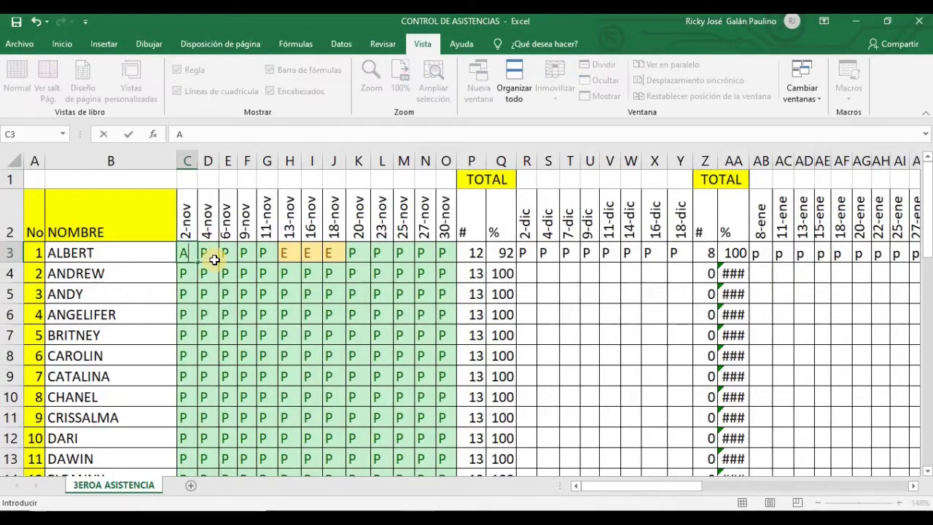
key("Right")
key("Right")
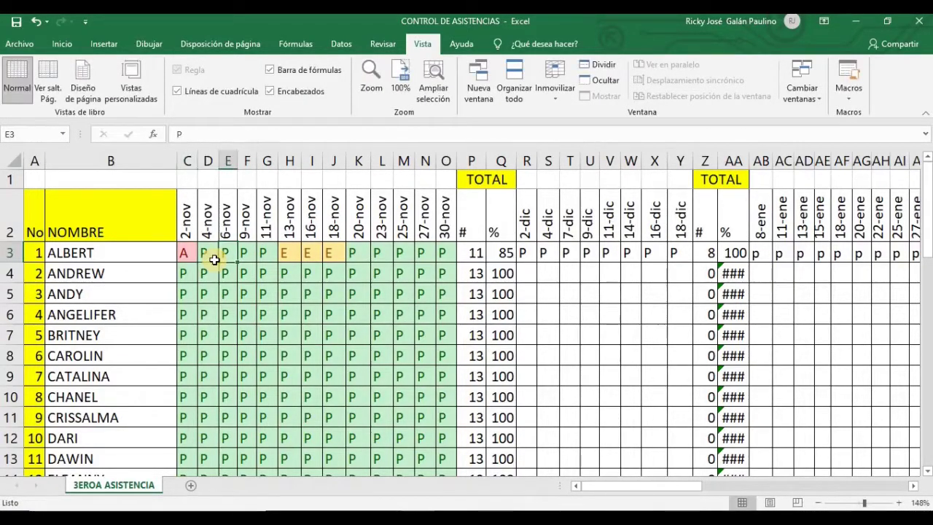
key("Right")
key("Right")
key("Right")
key("Right")
key("Right")
key("Right")
key("Right")
key("Right")
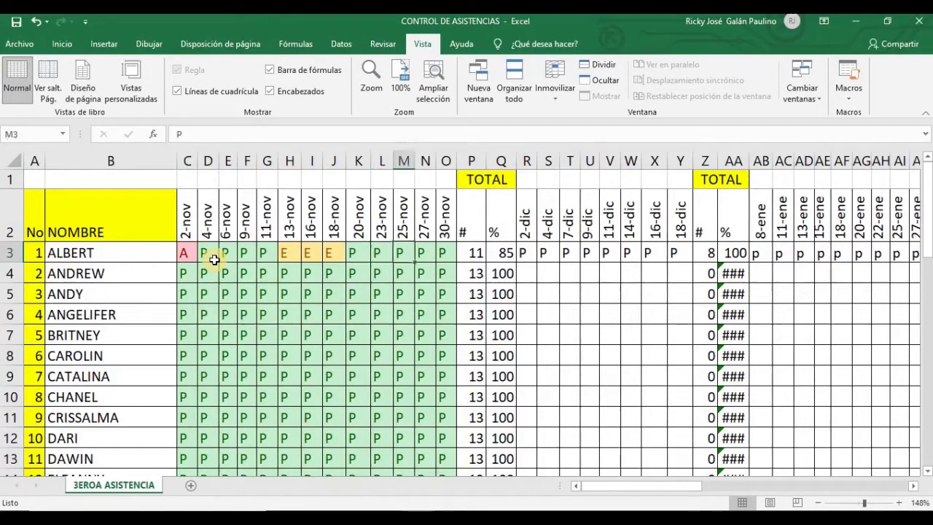
key("Right")
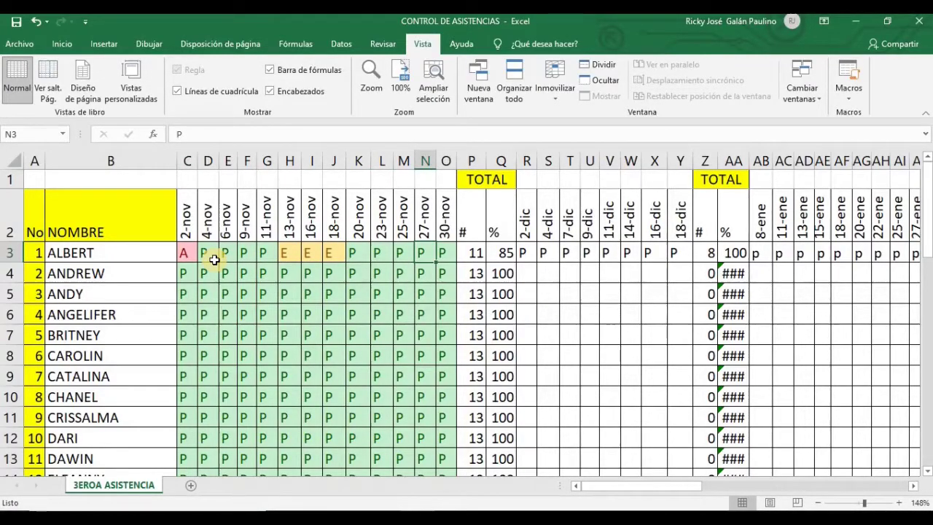
key("Left")
key("Left")
type("E")
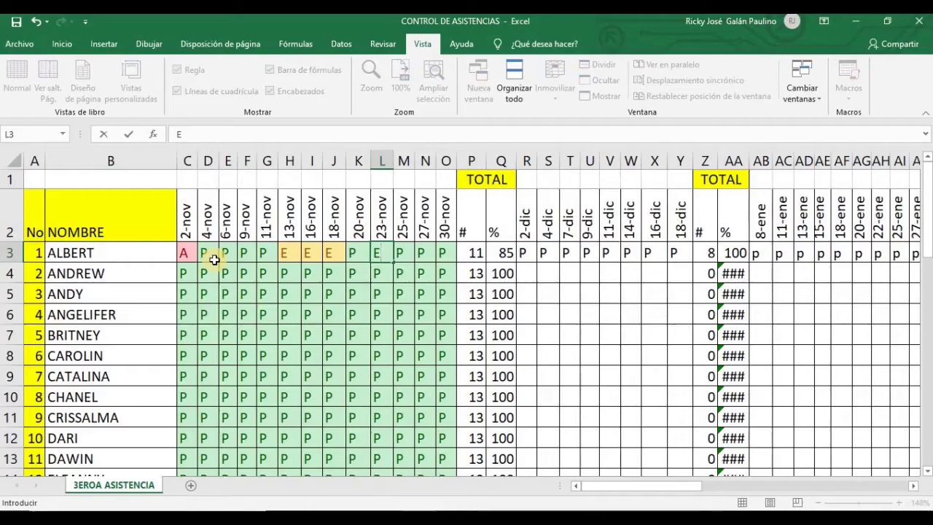
key("Right")
type("E")
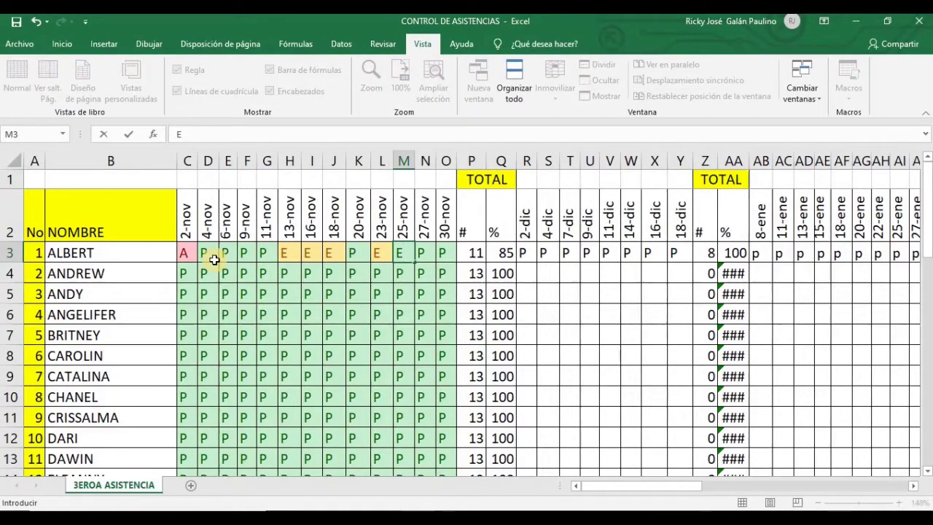
key("Right")
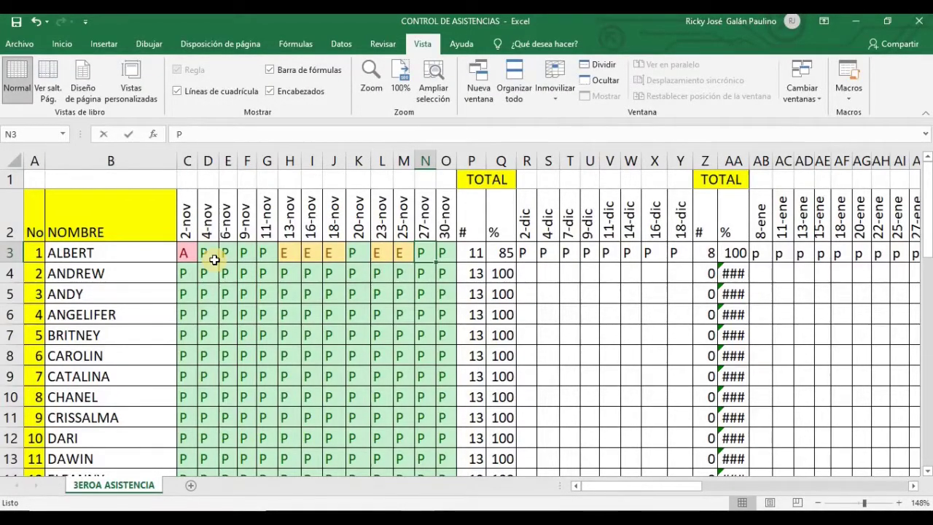
type("E")
key("Return")
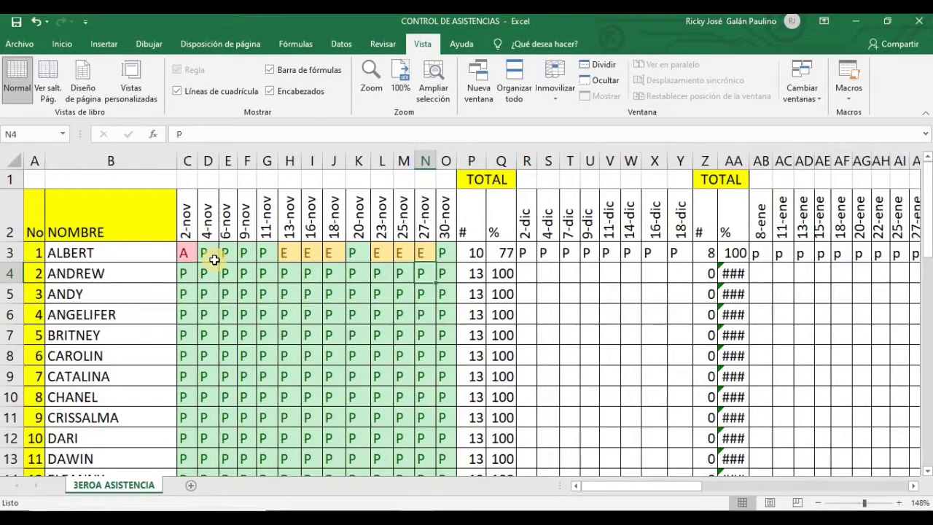
Change ALBERT's 30-nov entry to A, dropping his totals to 9 and 69%
key("Up")
key("Right")
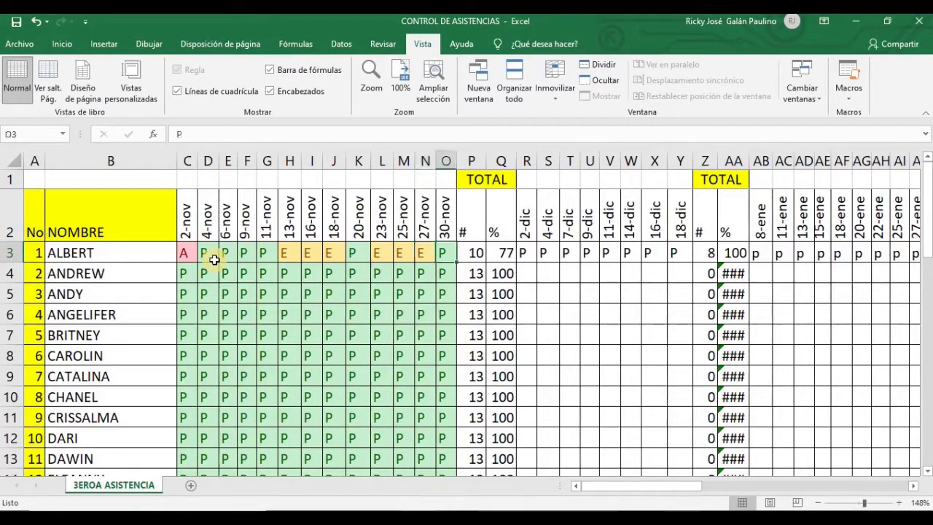
type("A")
key("Right")
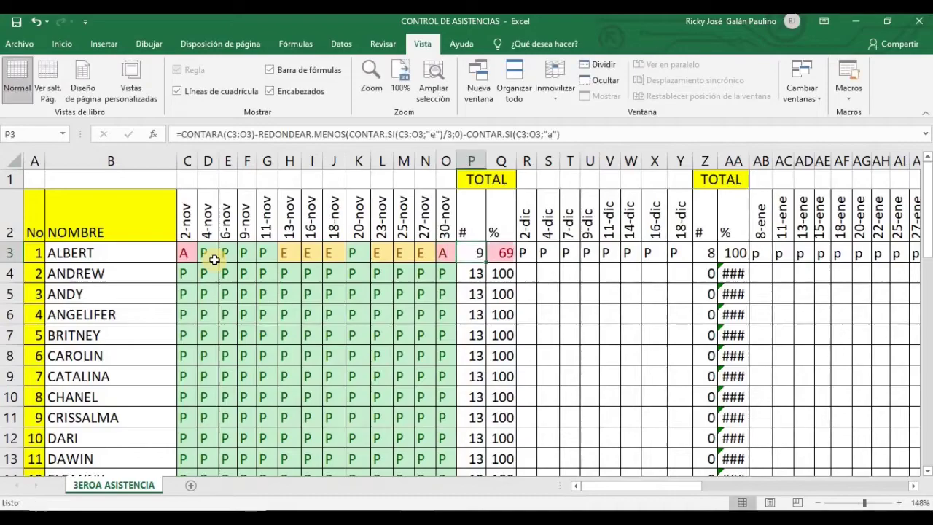
key("Right")
key("Right")
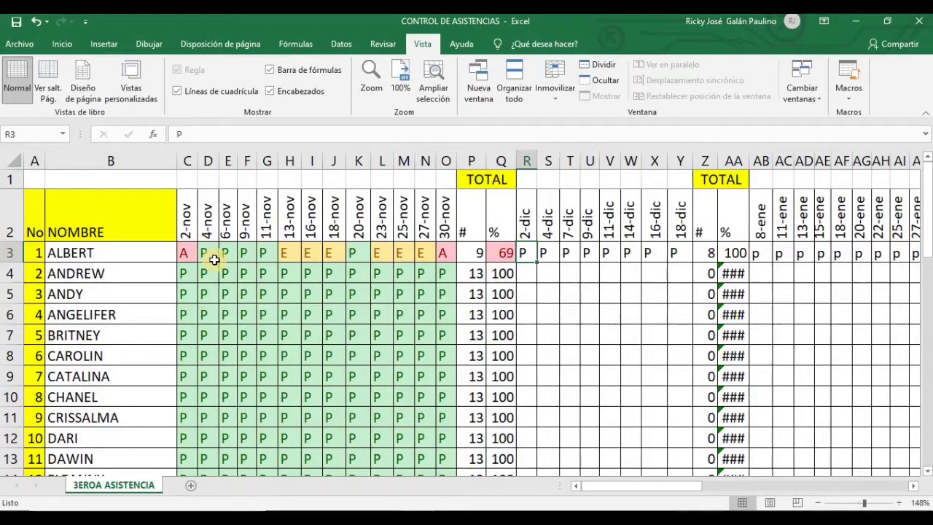
Review the Q3 percentage formula, the A4 numbering formula and the student names
key("Left")
key("Left")
key("Left")
key("Left")
key("Left")
key("Right")
key("Right")
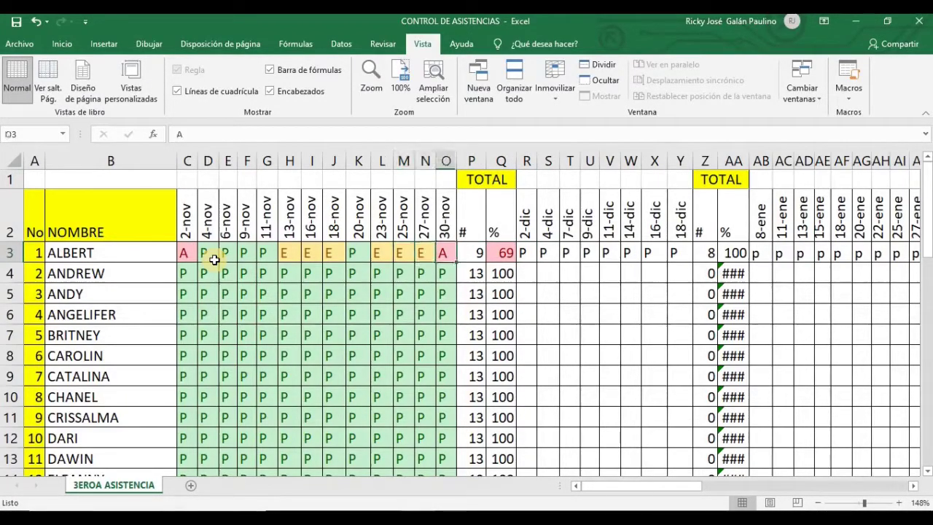
key("Right")
key("Right")
key("Right")
key("Right")
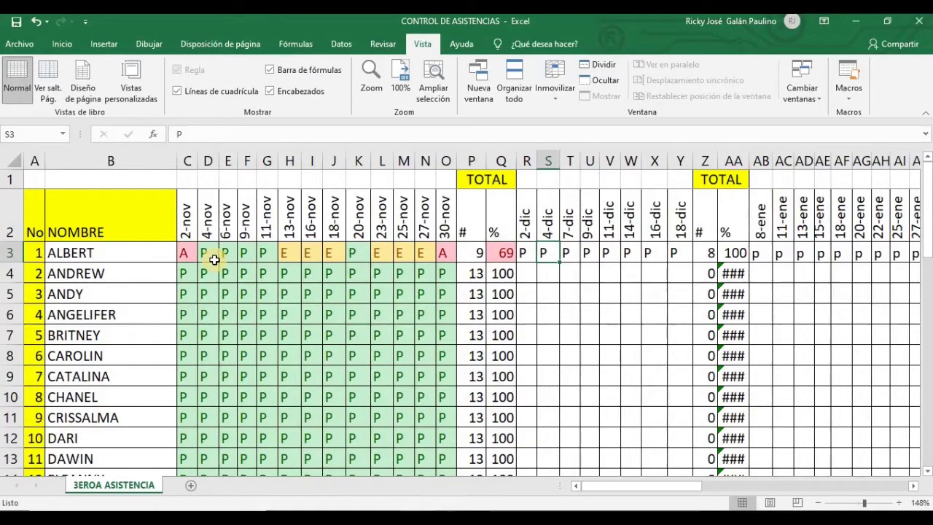
key("Down")
key("Left")
key("Left")
key("Left")
key("Left")
key("Left")
key("Left")
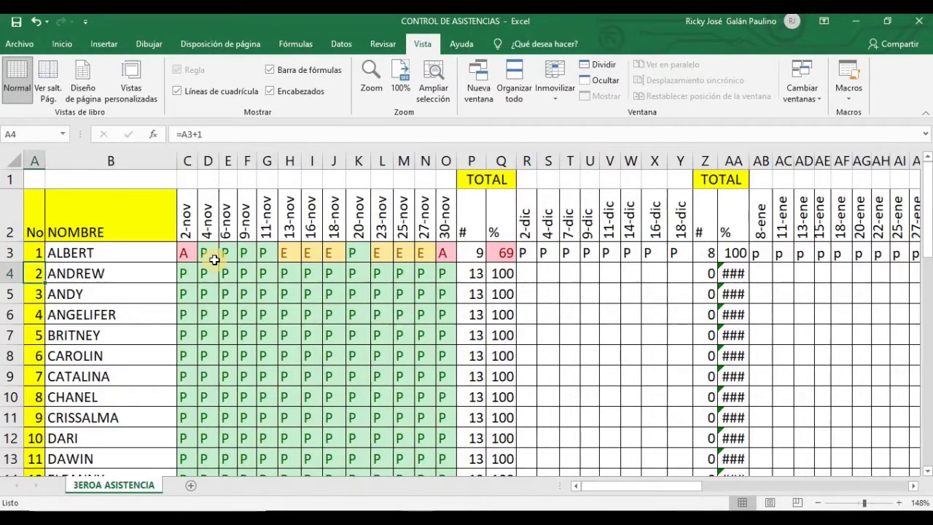
key("Right")
key("Down")
key("Down")
key("Down")
key("Down")
key("Down")
key("Down")
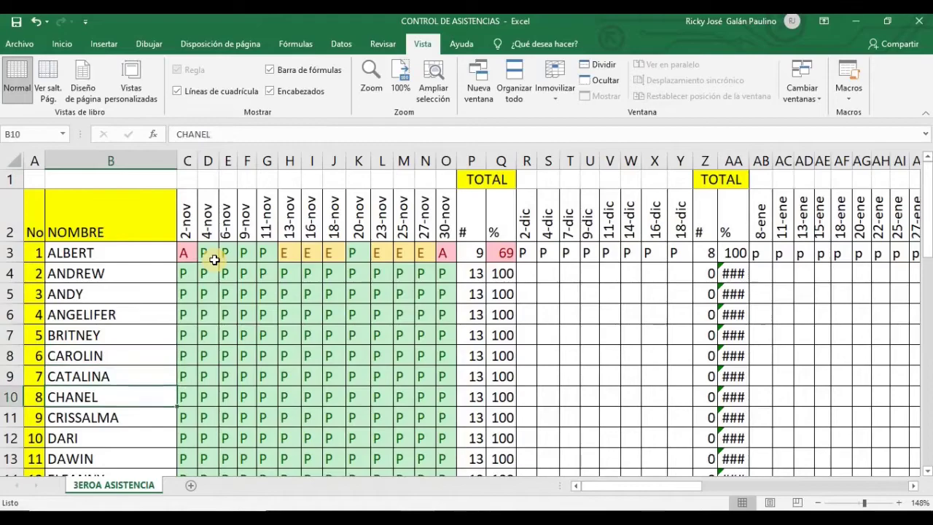
key("Down")
key("Up")
key("Up")
key("Up")
key("Up")
key("Up")
key("Up")
key("Up")
key("Up")
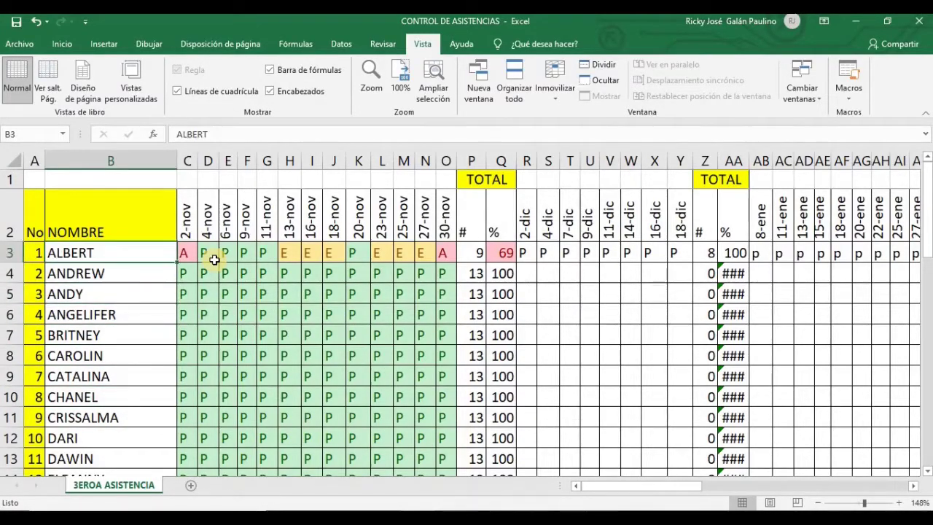
key("Right")
key("Right")
key("Right")
key("Right")
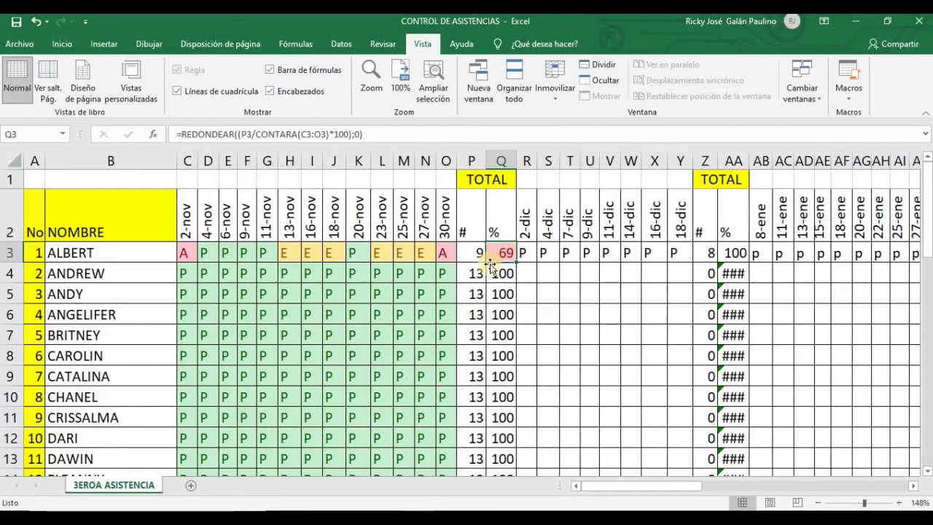
Replace ALBERT's 30-nov A code, restoring his November totals to 10 and 77%
left_click(445, 253)
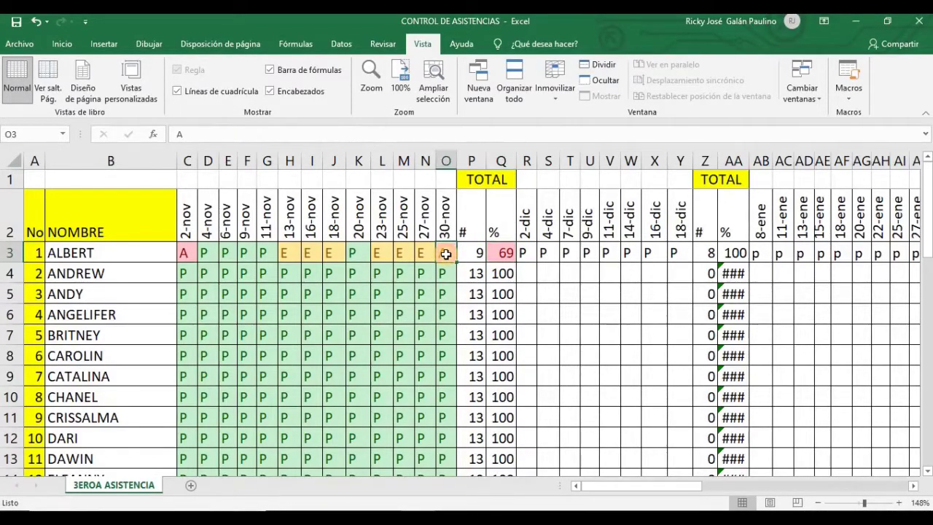
type("E")
key("Return")
key("Left")
key("Left")
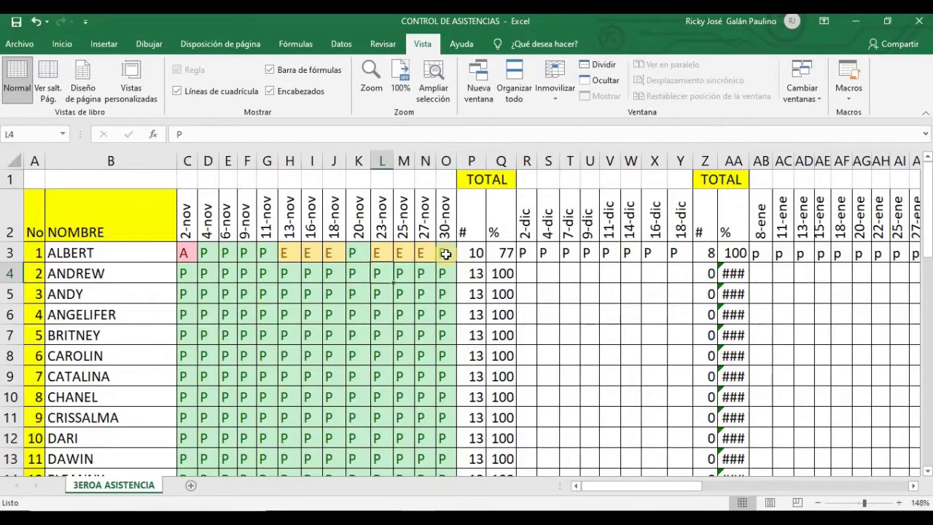
key("Left")
key("Left")
key("Left")
key("Left")
key("Left")
key("Left")
key("Right")
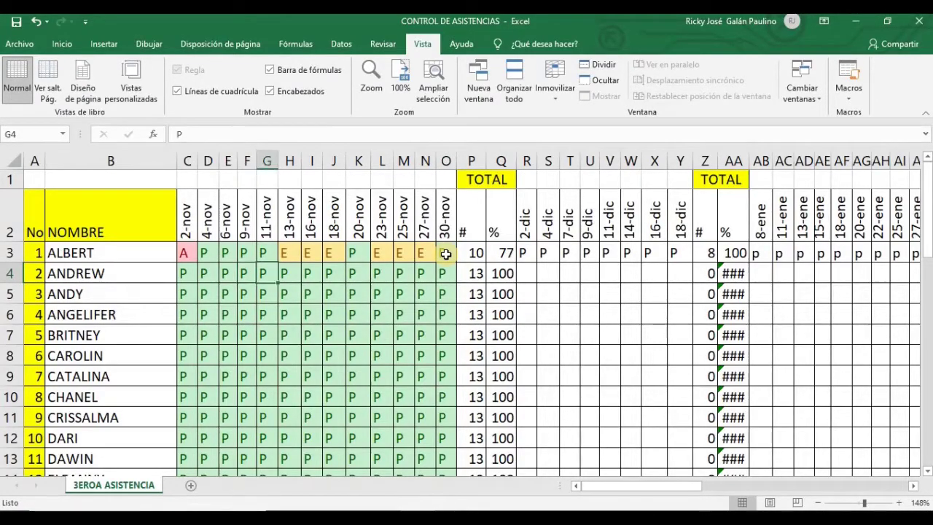
key("Right")
key("Right")
key("Right")
key("Right")
key("Right")
key("Right")
key("Right")
key("Right")
key("Right")
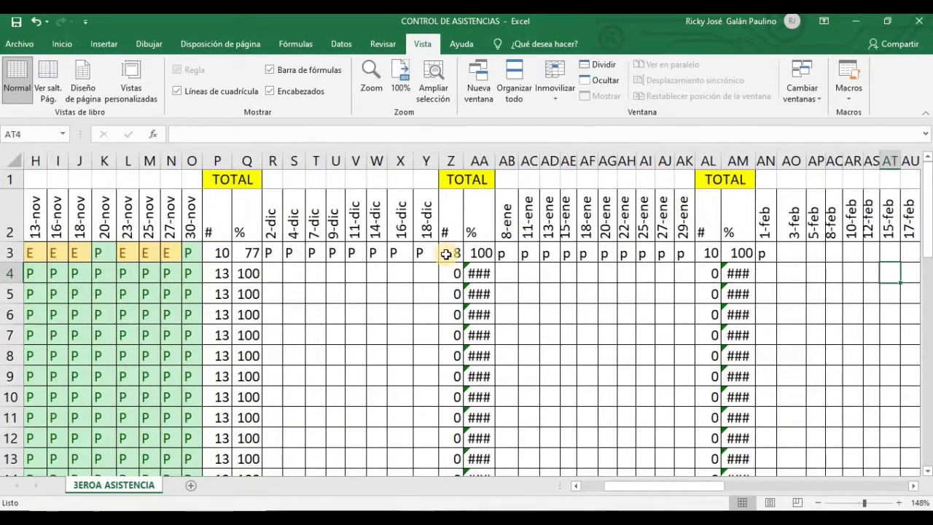
key("Right")
key("Right")
key("Right")
key("Right")
key("Right")
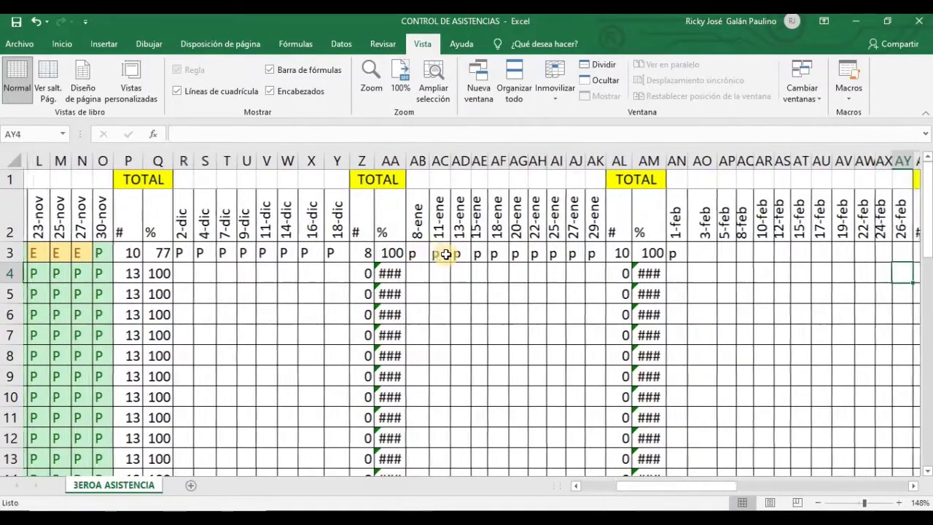
key("Right")
key("Right")
key("Right")
key("Right")
key("Right")
key("Right")
key("Right")
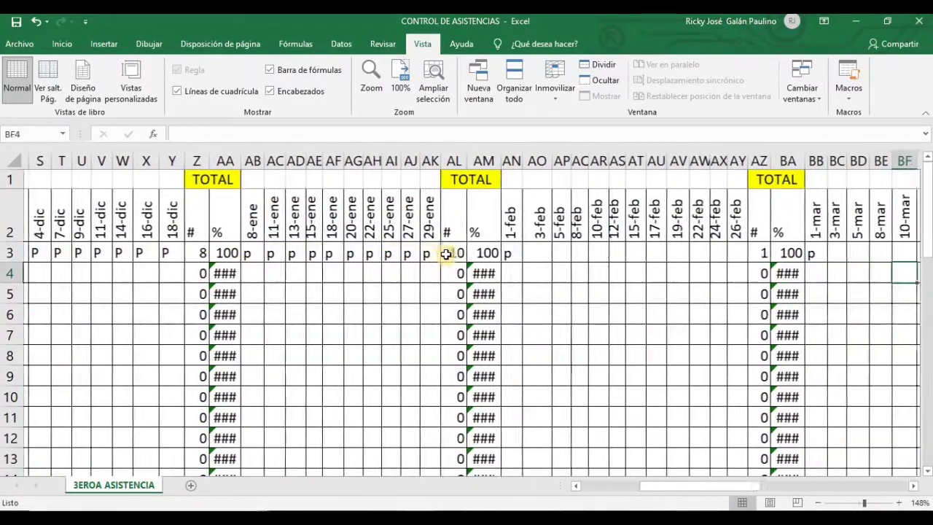
key("Right")
key("Right")
key("Right")
key("Right")
key("Right")
key("Right")
key("Right")
key("Right")
key("Right")
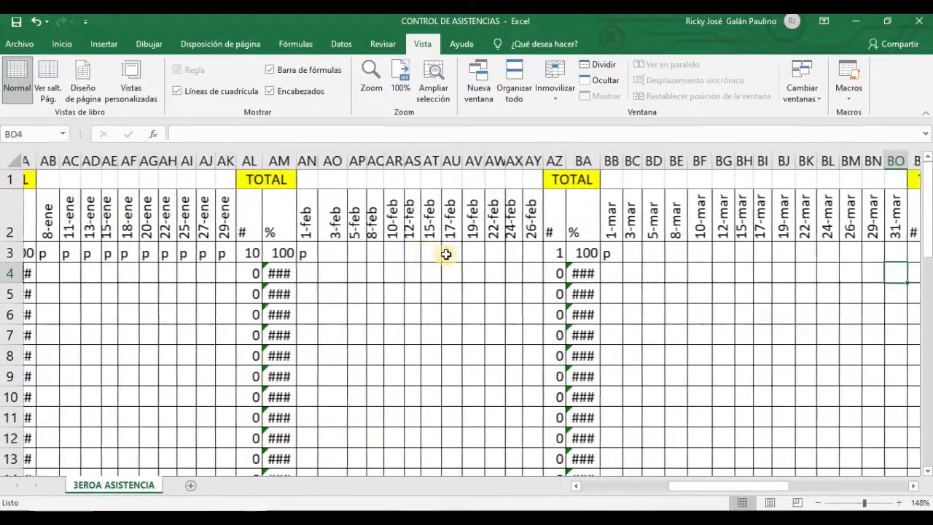
key("Right")
key("Right")
key("Right")
key("Right")
key("Right")
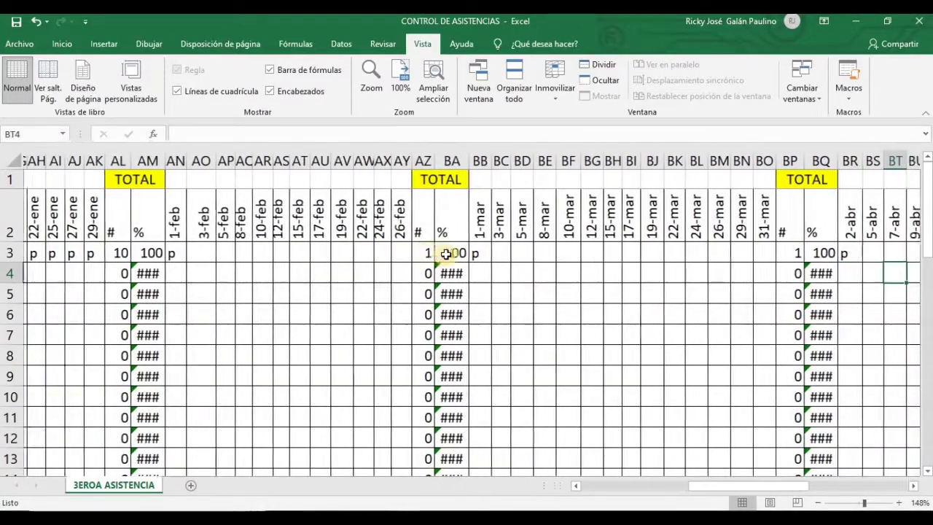
key("Right")
key("Right")
key("Right")
key("Right")
key("Right")
key("Right")
key("Right")
key("Right")
key("Right")
key("Right")
key("Right")
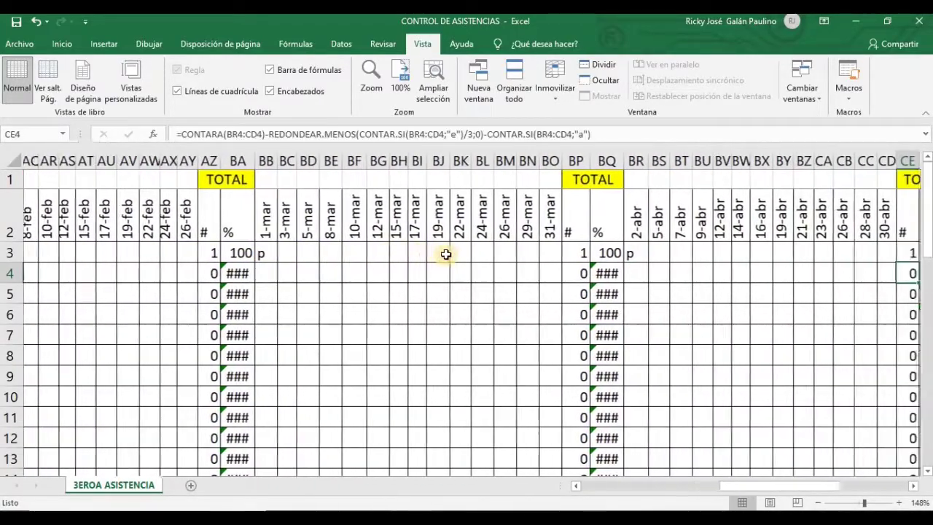
key("Right")
key("Right")
key("Right")
key("Right")
key("Right")
key("Right")
key("Right")
key("Right")
key("Right")
key("Right")
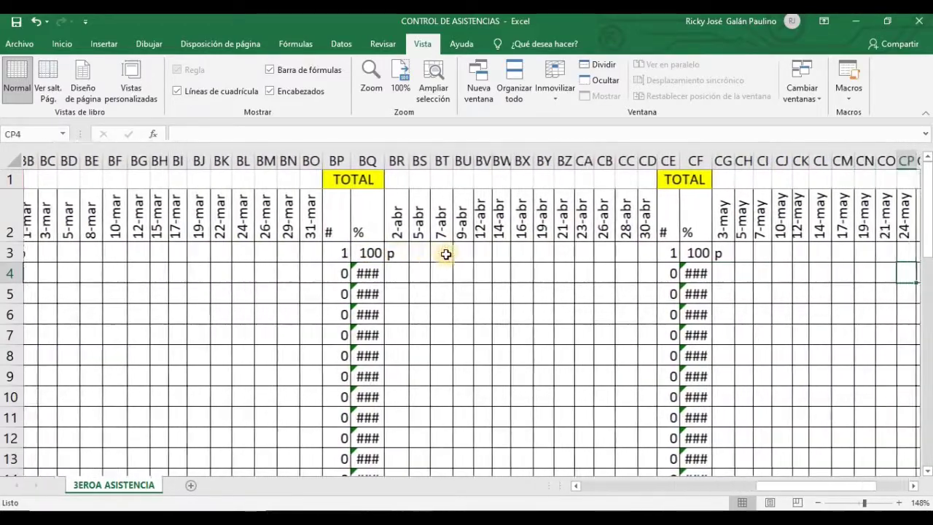
key("Right")
key("Right")
key("Right")
key("Right")
key("Right")
key("Right")
key("Right")
key("Right")
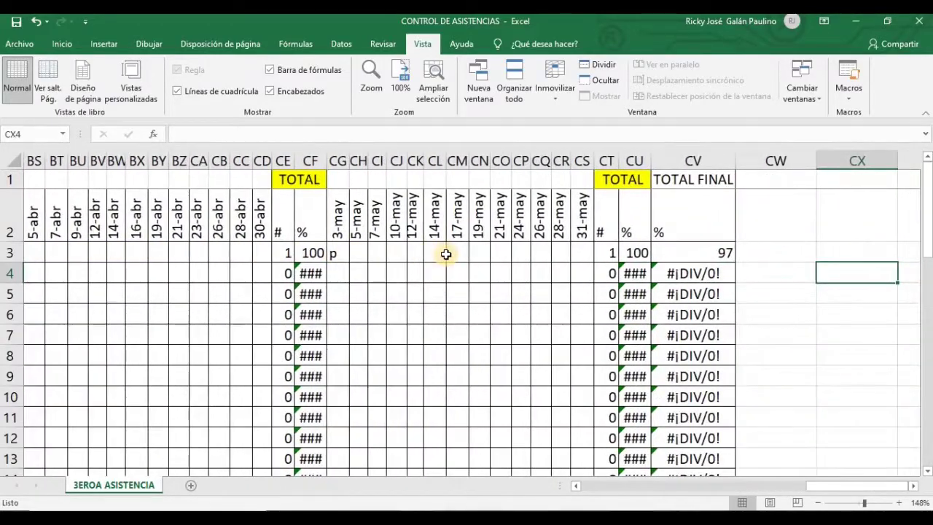
left_click(669, 251)
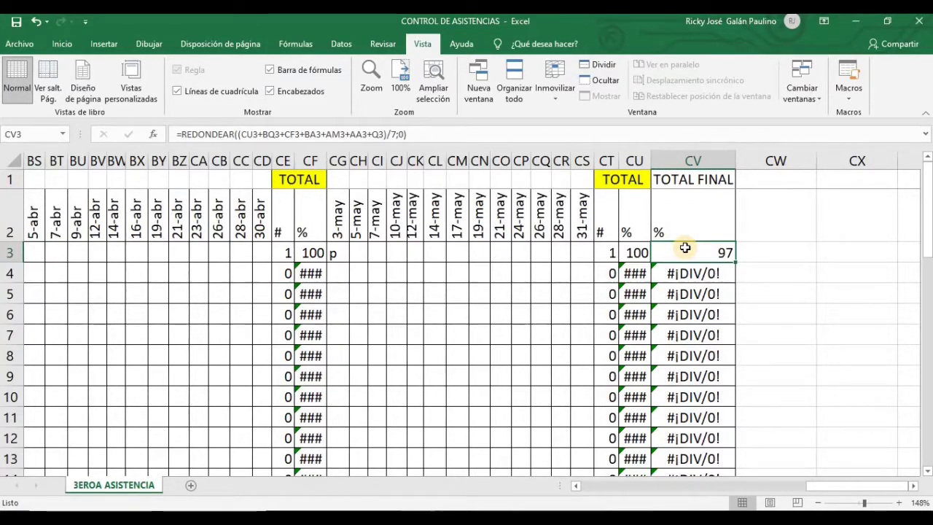
key("Left")
key("Left")
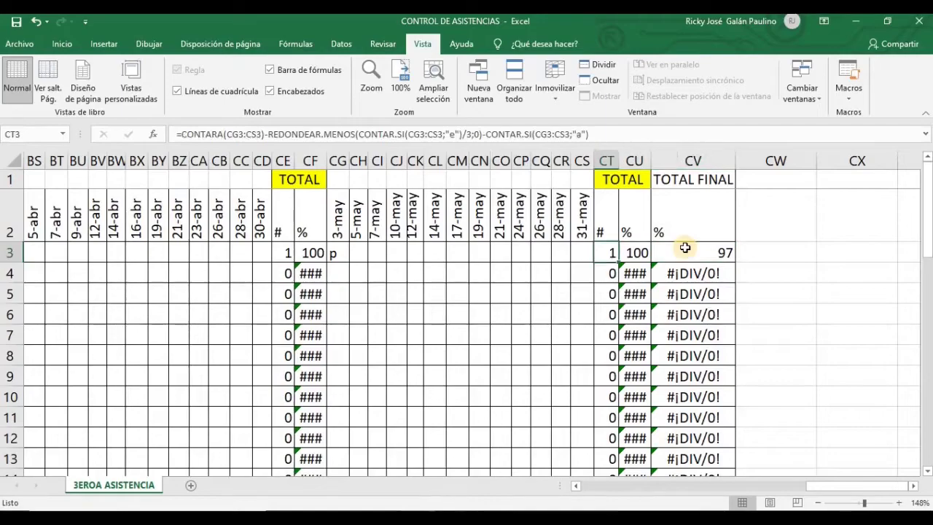
key("Home")
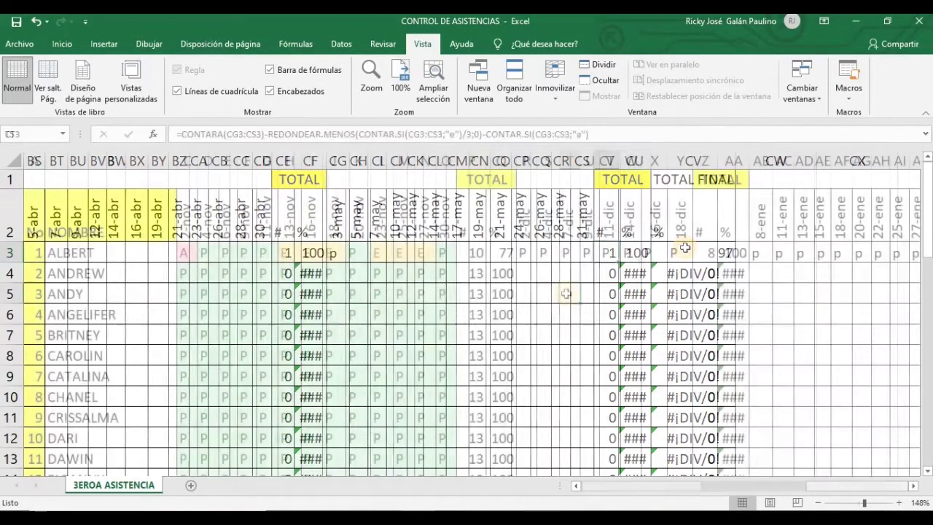
left_click(554, 270)
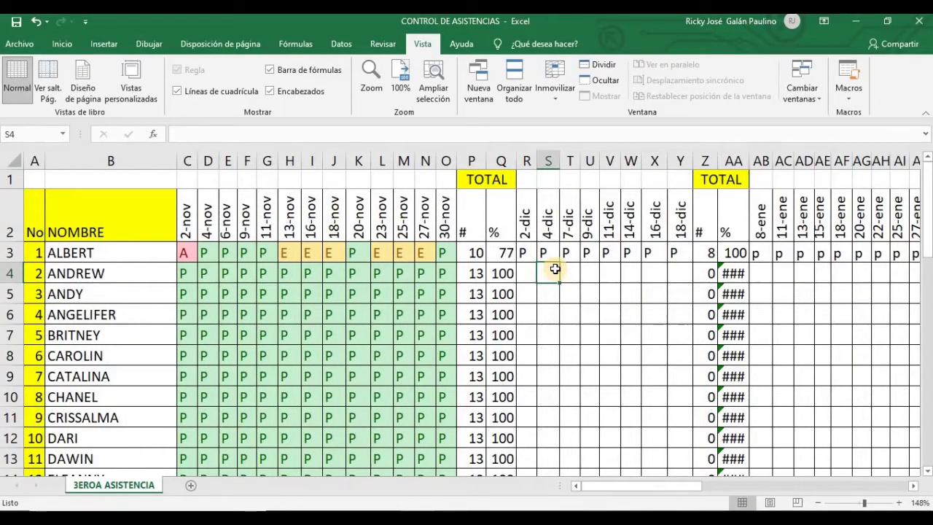
left_click(194, 213)
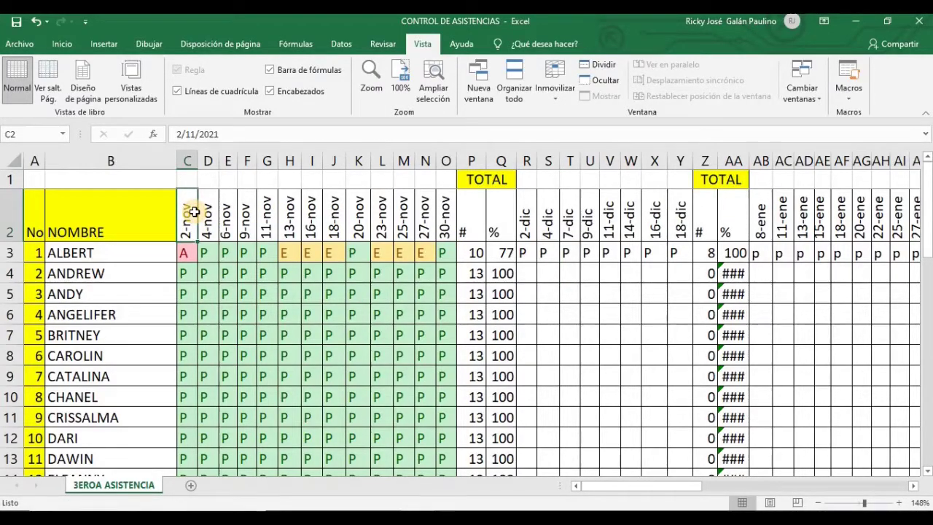
key("Right")
key("Right")
key("Right")
key("Right")
key("Right")
key("Right")
key("Right")
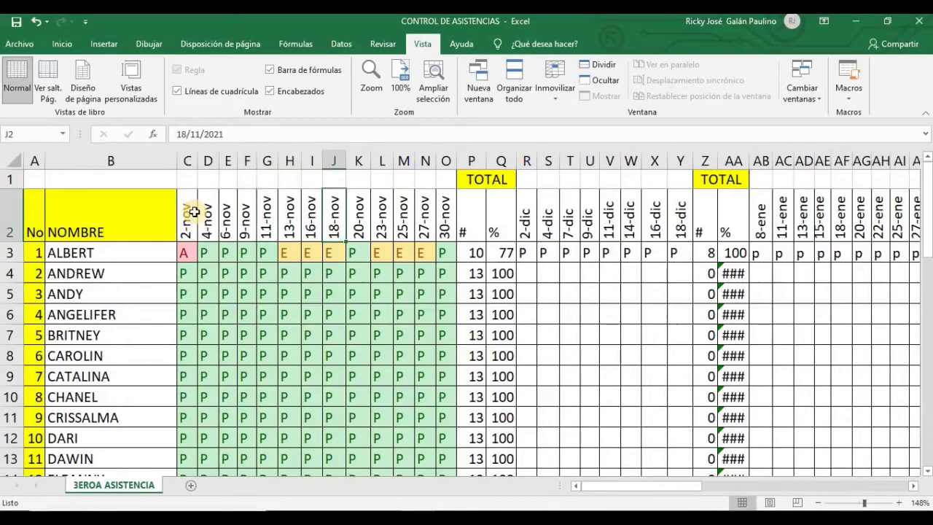
key("Right")
key("Right")
key("Right")
key("Right")
key("Right")
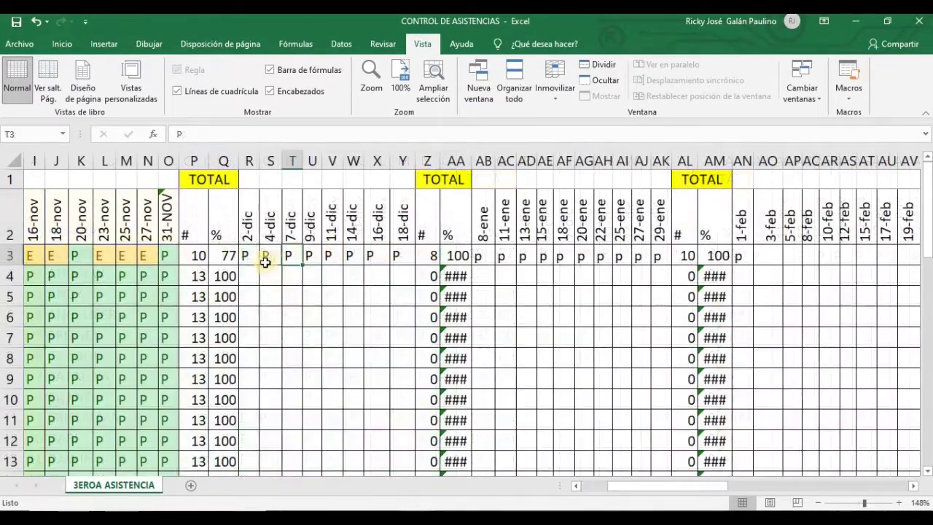
left_click(250, 255)
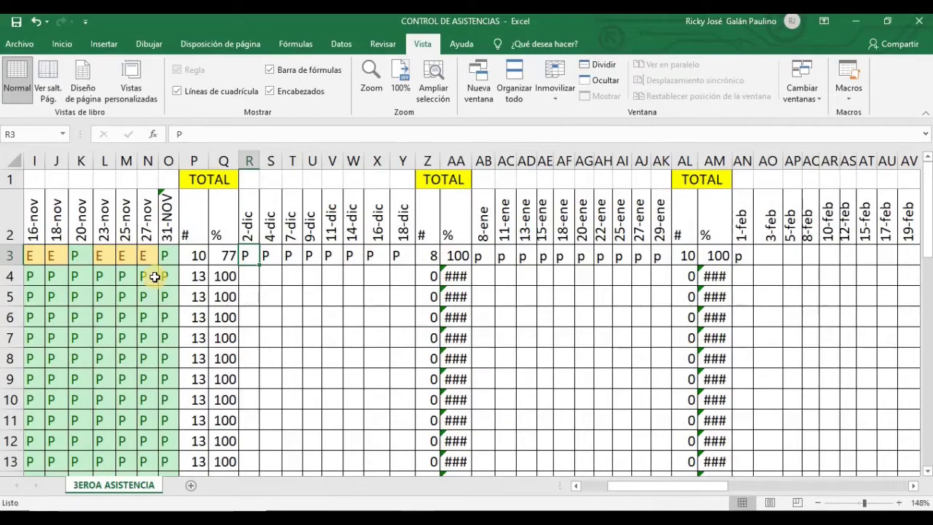
key("Left")
key("Left")
key("Left")
key("Left")
key("Left")
key("Left")
key("Left")
key("Left")
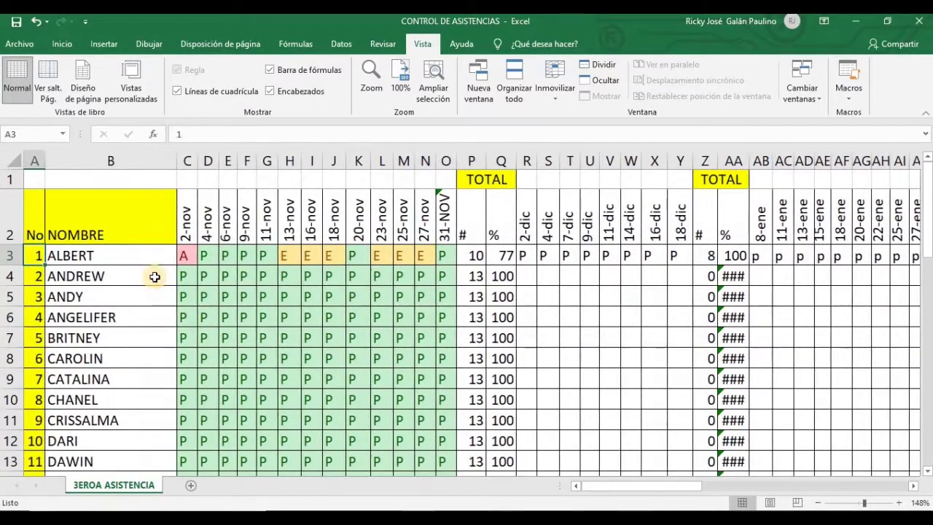
key("Right")
key("Right")
key("Right")
key("Right")
key("Right")
key("Right")
key("Right")
key("Right")
key("Right")
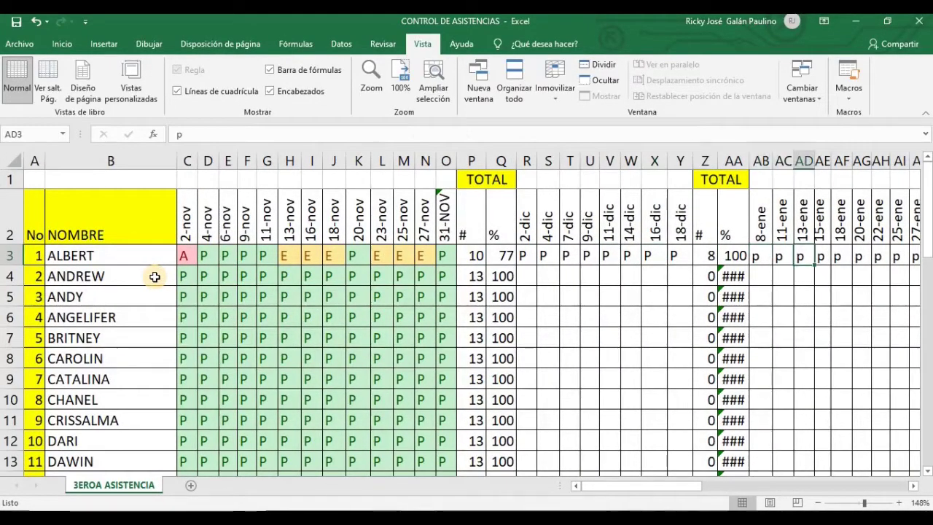
key("Right")
key("Right")
key("Right")
key("Right")
key("Right")
key("Right")
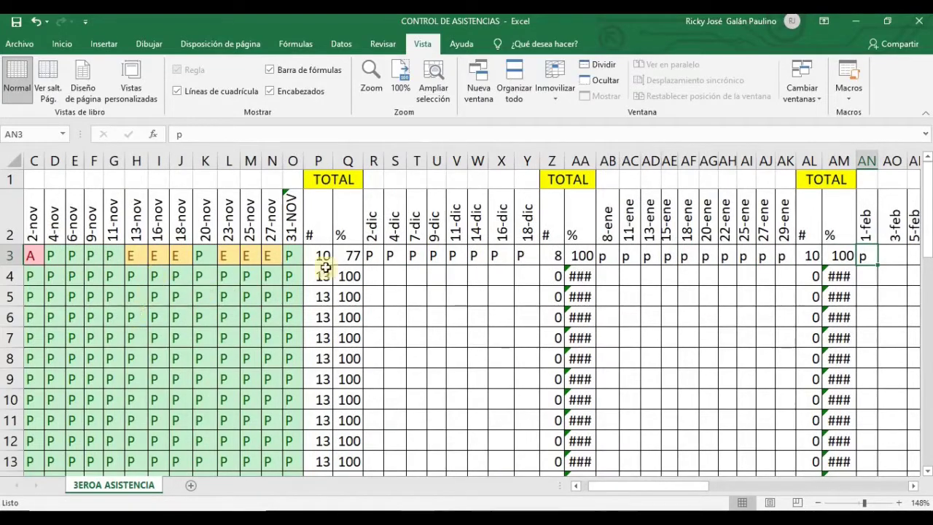
left_click(373, 258)
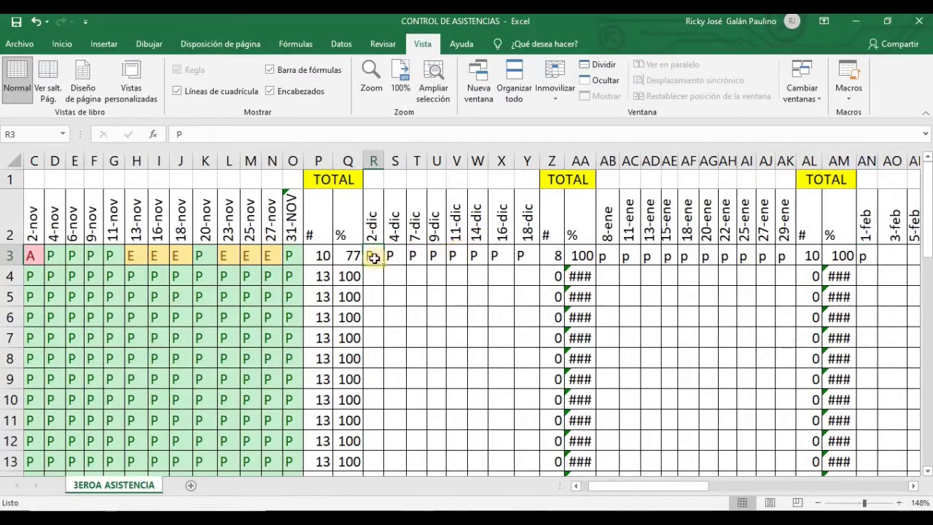
Select the December attendance range R3:Y41 covering all students
mouse_move(373, 258)
left_mouse_down()
mouse_move(497, 373)
mouse_move(521, 484)
mouse_move(521, 473)
left_mouse_up()
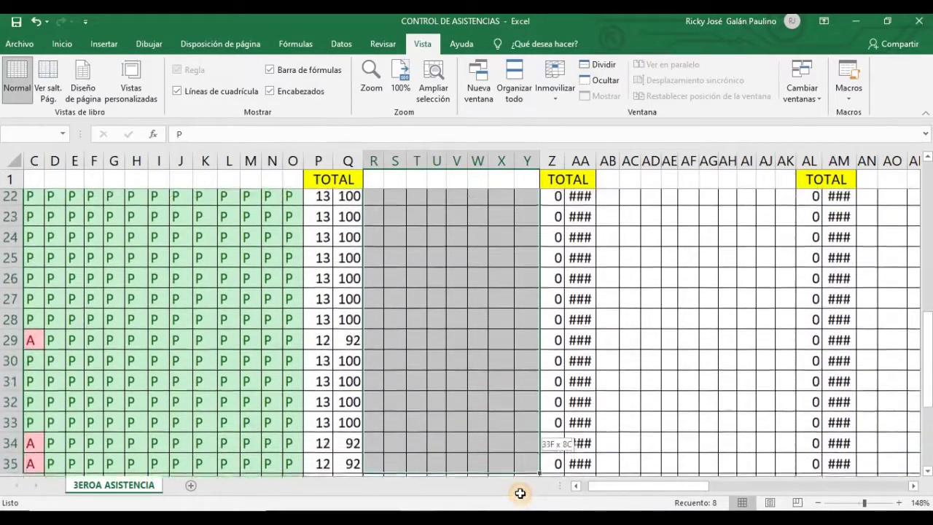
left_click_drag(521, 472, 523, 444)
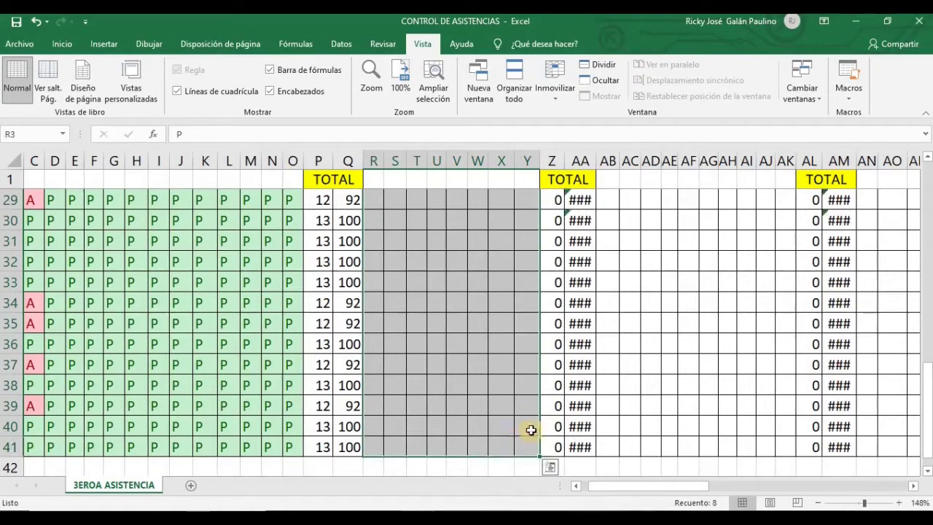
left_click_drag(924, 304, 926, 191)
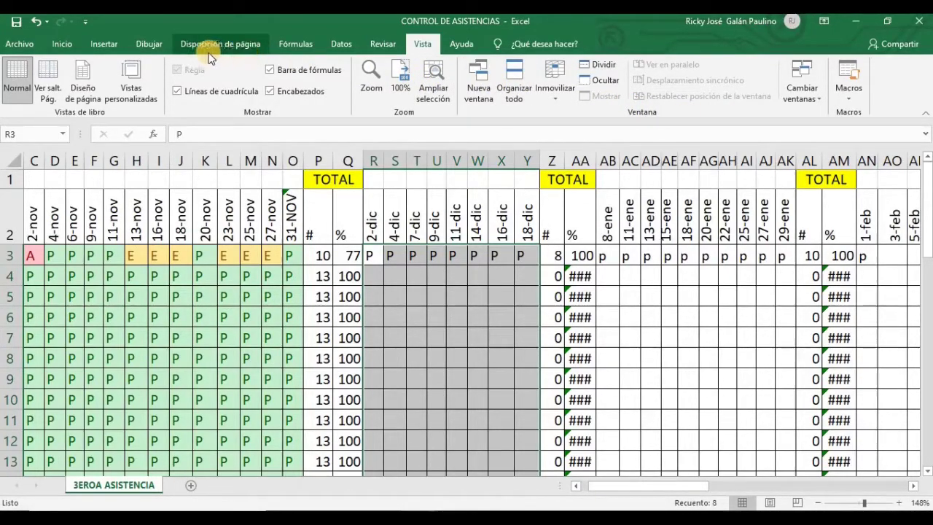
Add a Text that Contains rule: P gets green fill with dark green text
left_click(73, 44)
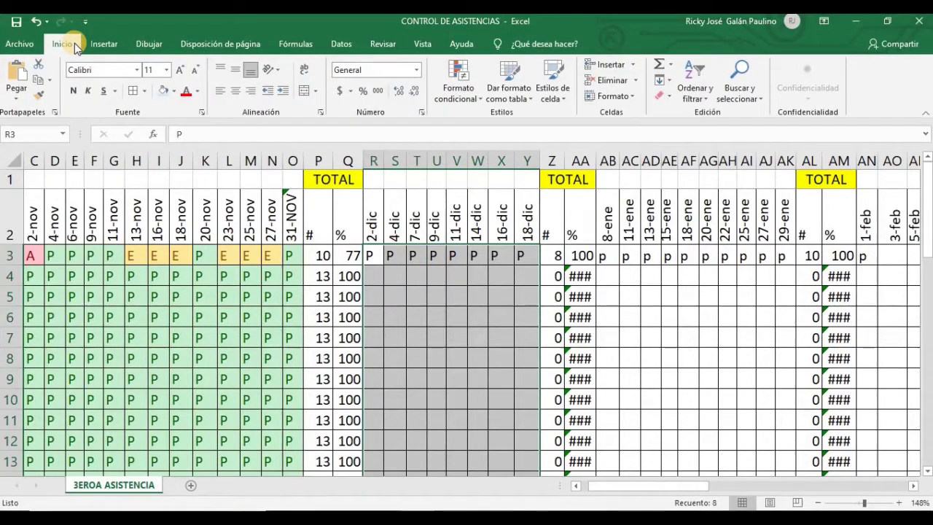
left_click(464, 98)
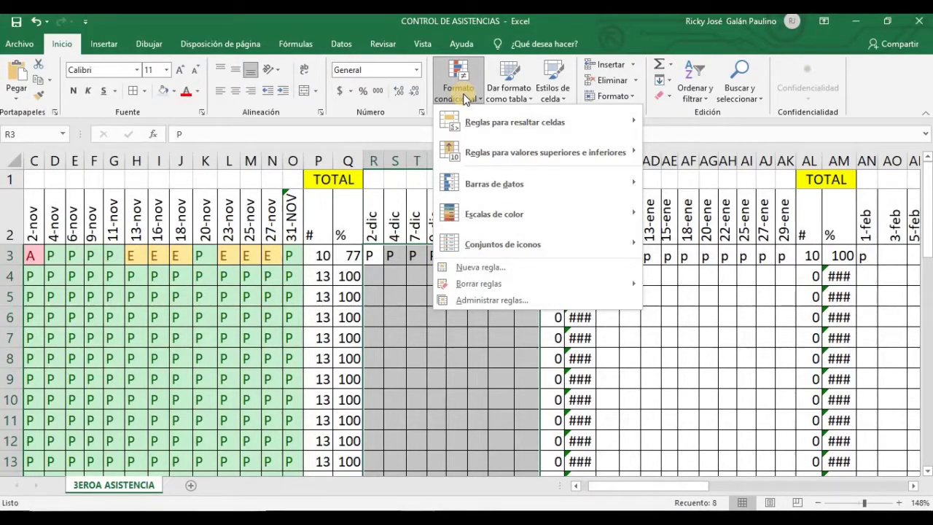
mouse_move(497, 126)
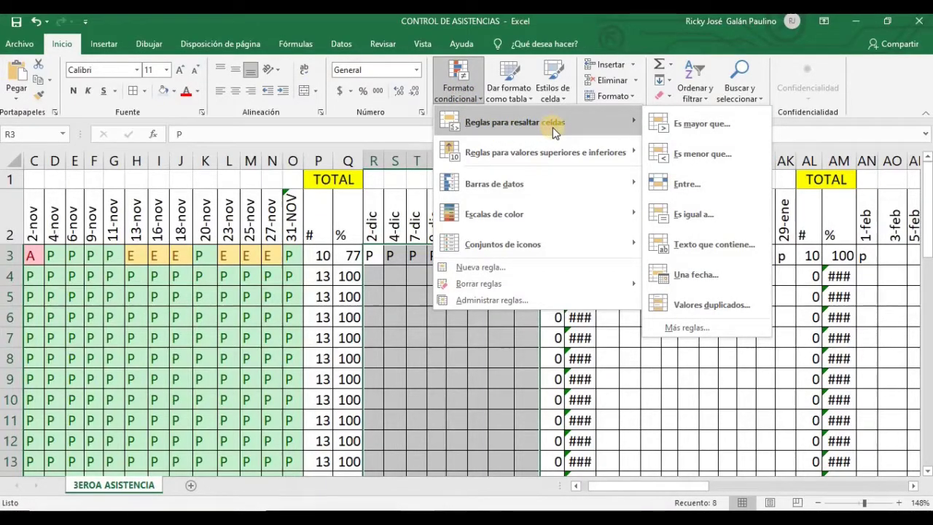
left_click(714, 245)
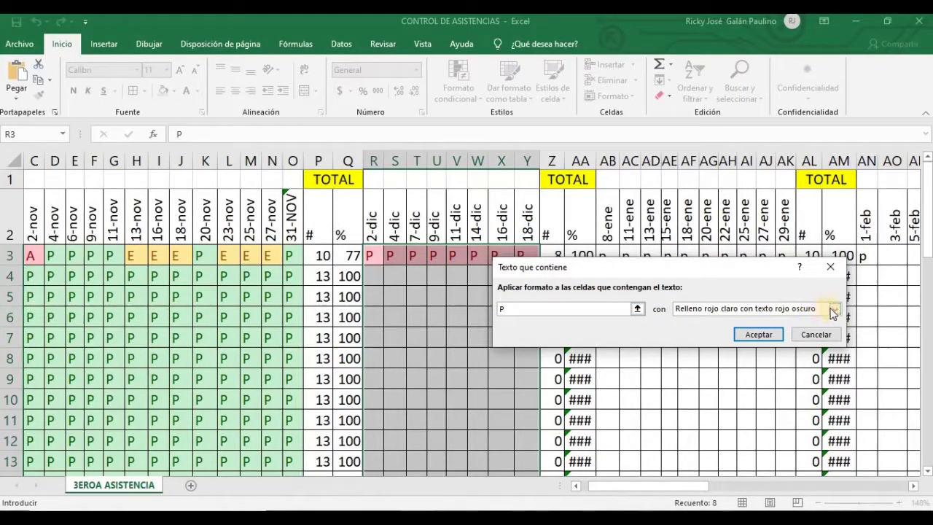
left_click(833, 311)
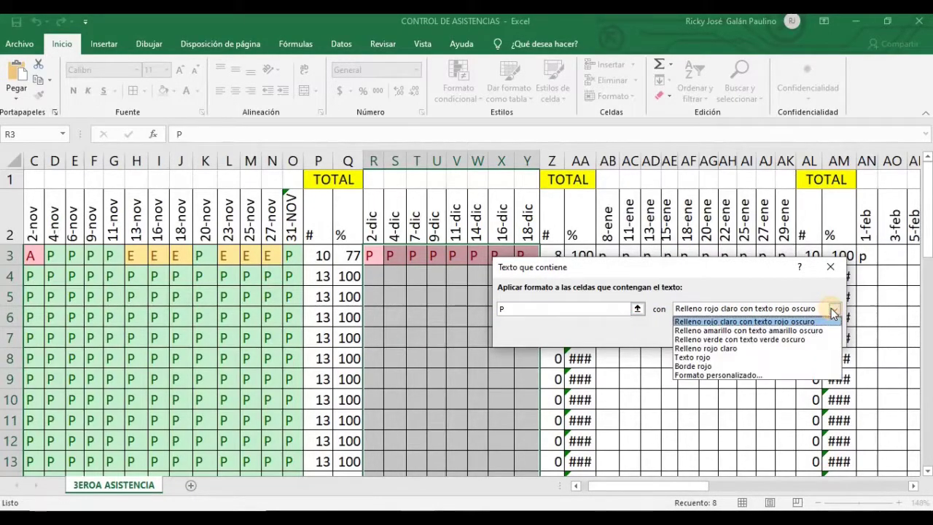
left_click(717, 339)
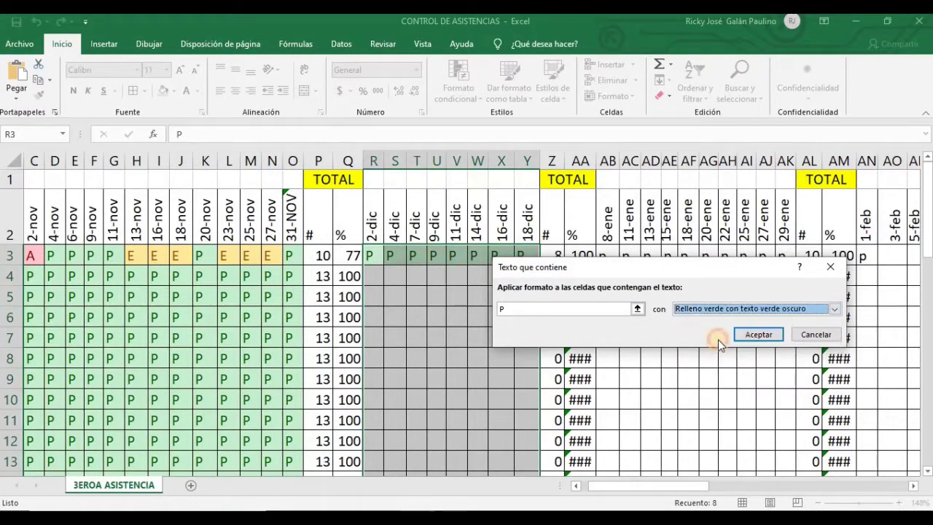
left_click(744, 335)
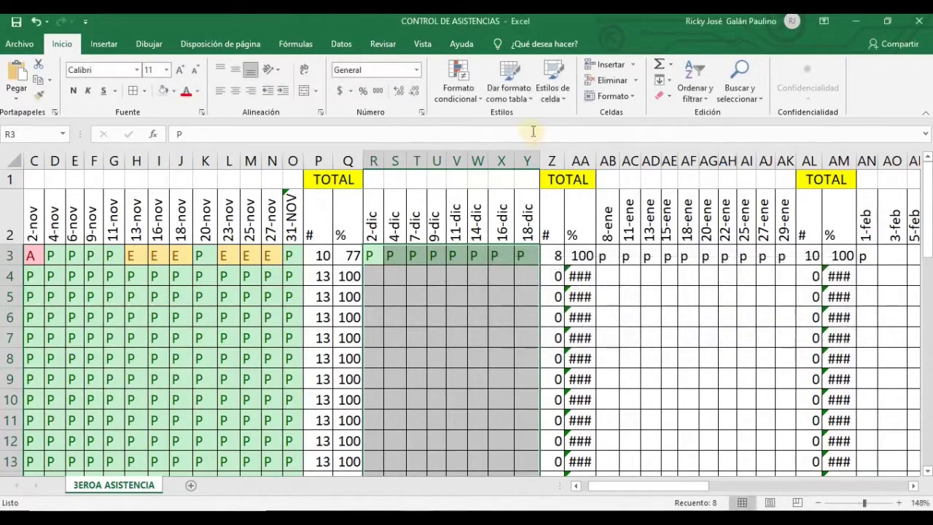
Add a Text that Contains rule giving A a light red fill
left_click(466, 89)
mouse_move(525, 122)
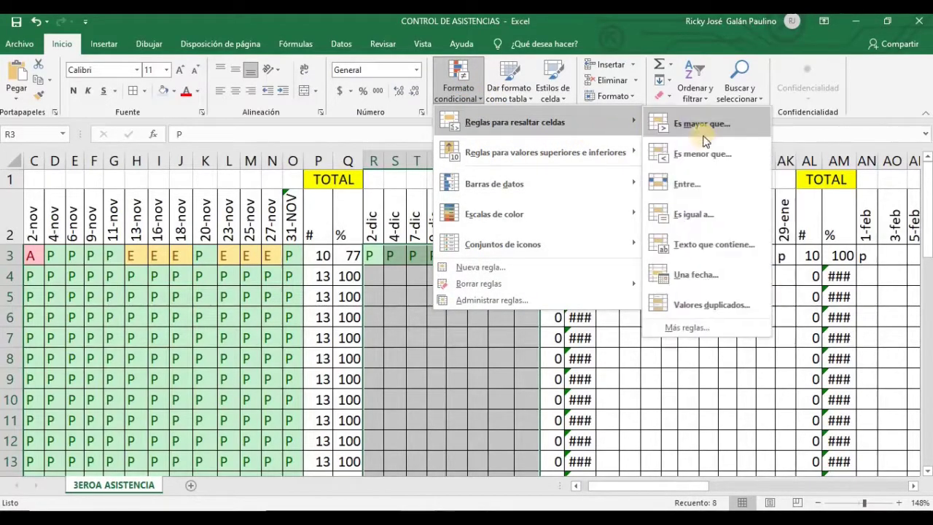
left_click(713, 249)
type("A")
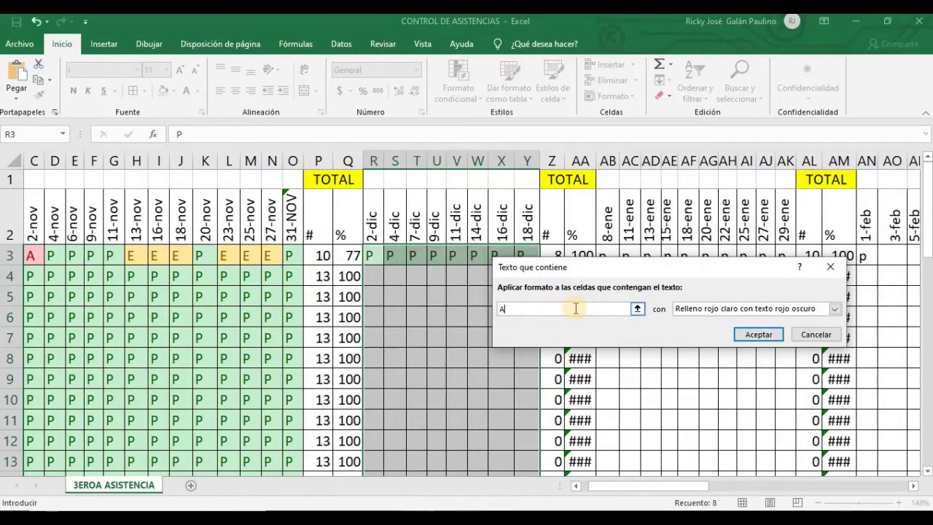
left_click(756, 333)
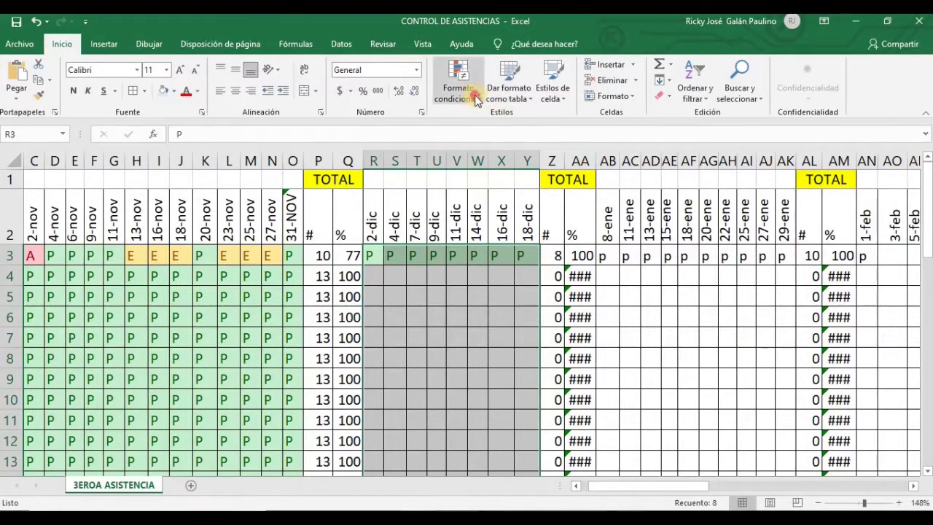
Add an Equal To rule: E gets yellow fill with dark yellow text
left_click(459, 86)
mouse_move(591, 130)
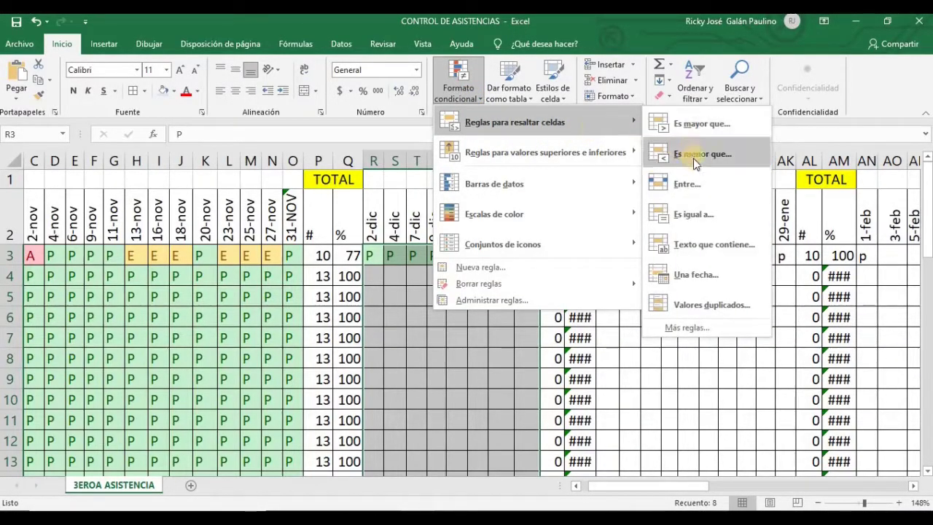
left_click(696, 215)
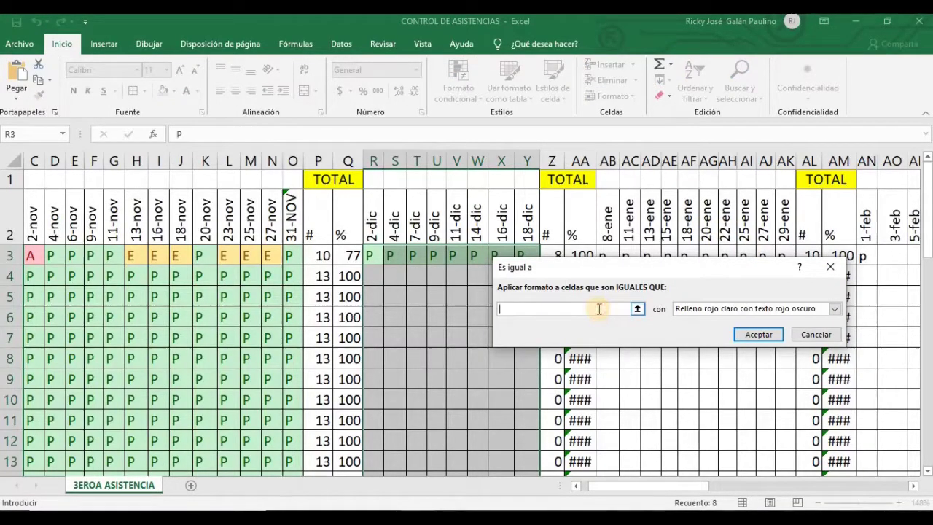
type("E")
left_click(725, 309)
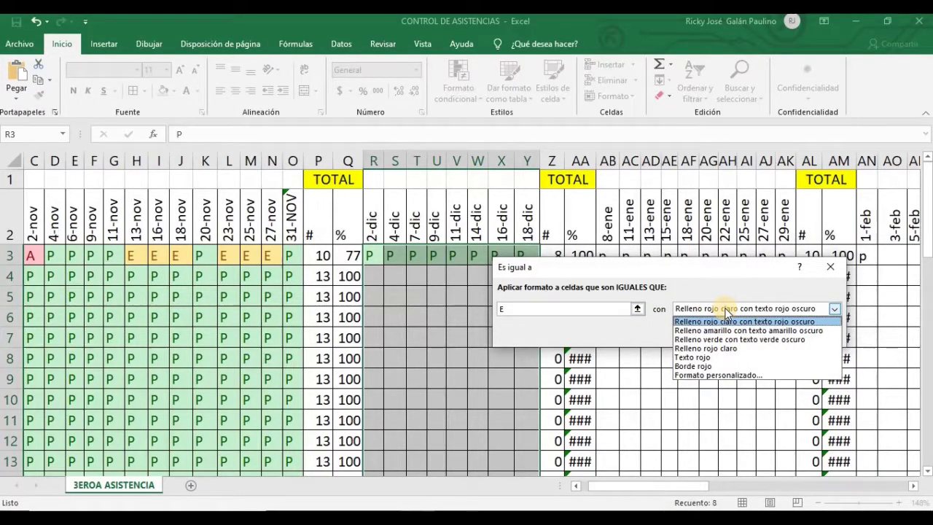
left_click(725, 330)
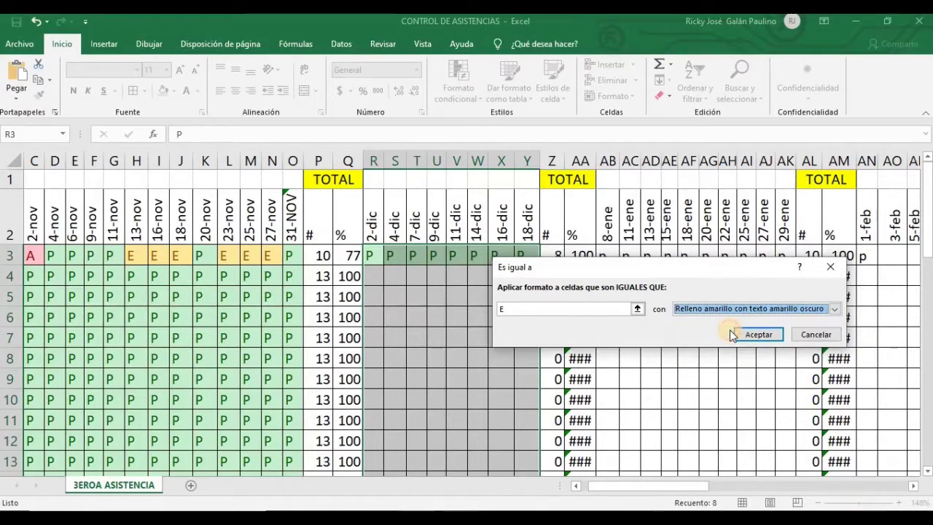
left_click(748, 335)
Enter E, A, E in ALBERT's U3:W3 December cells, giving 7 and 88%
left_click(435, 255)
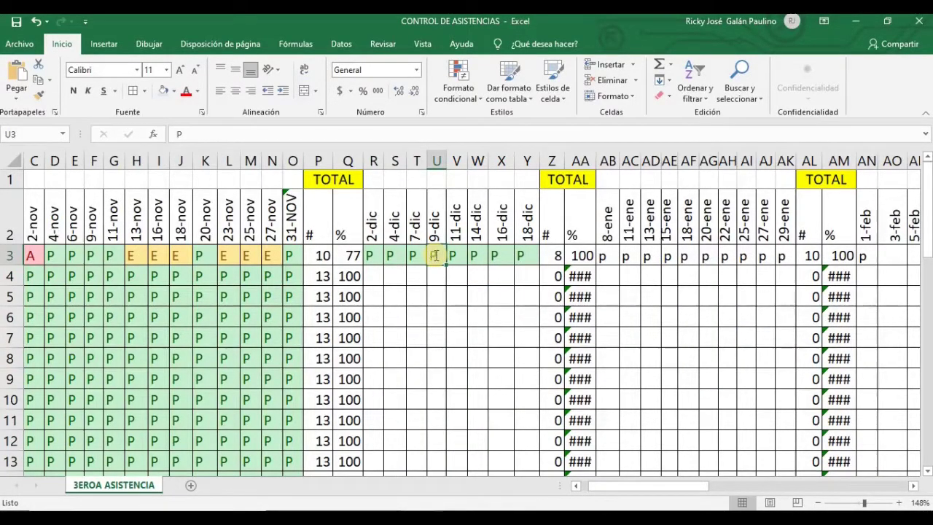
type("E")
key("Tab")
type("A")
key("Tab")
type("E")
left_click(689, 299)
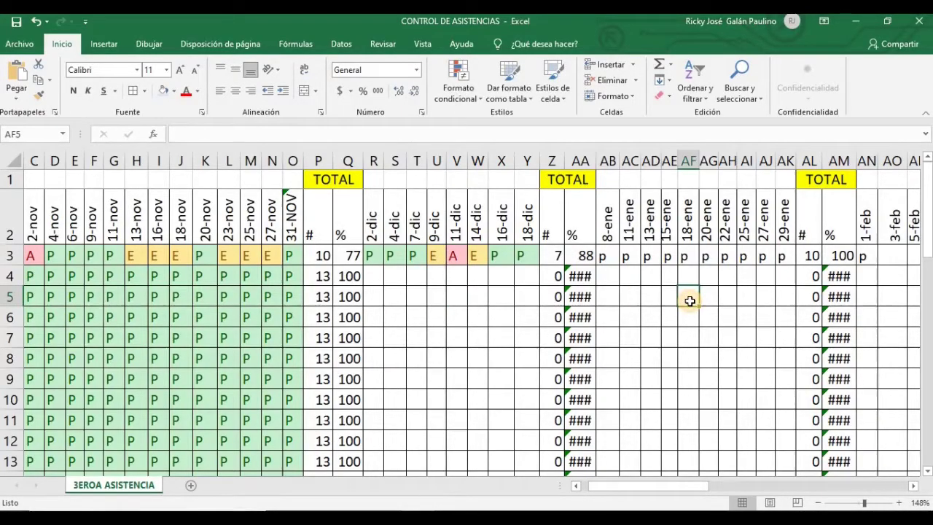
left_click(447, 297)
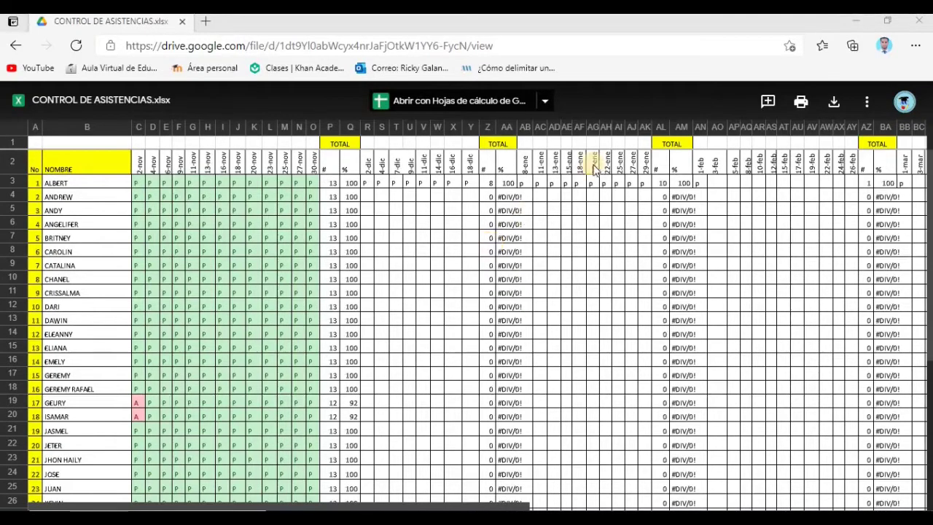
Download CONTROL DE ASISTENCIAS.xlsx from the Google Drive preview
left_click(836, 108)
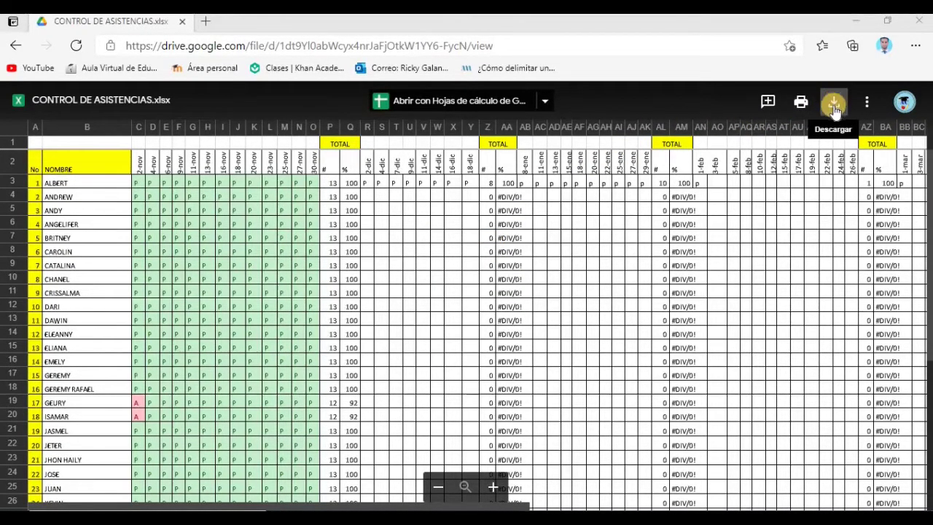